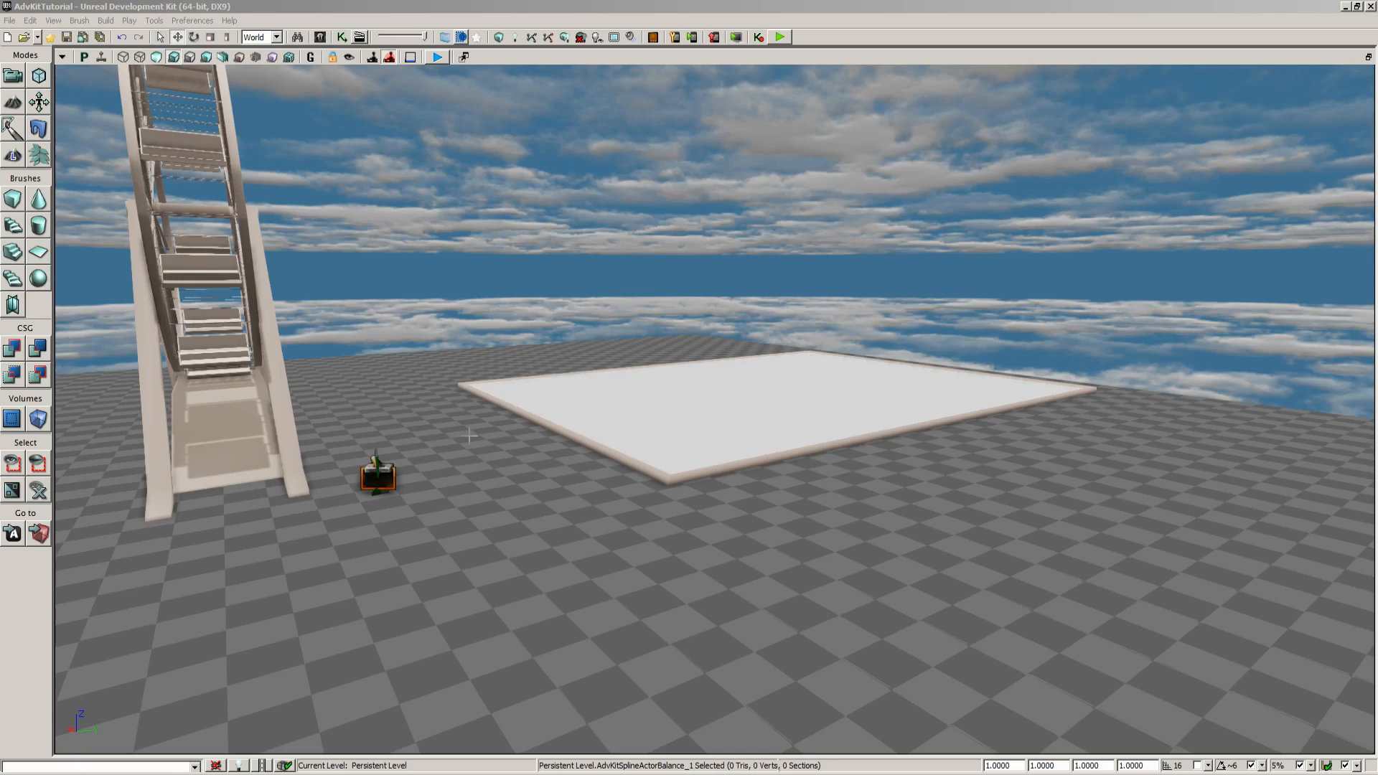
- Select the lever beside the Ferris wheel, and choose the AdvKitLeverTrigger class from the Common Trigger actor classes
{"action": "left_click", "coordinate": [377, 482]}
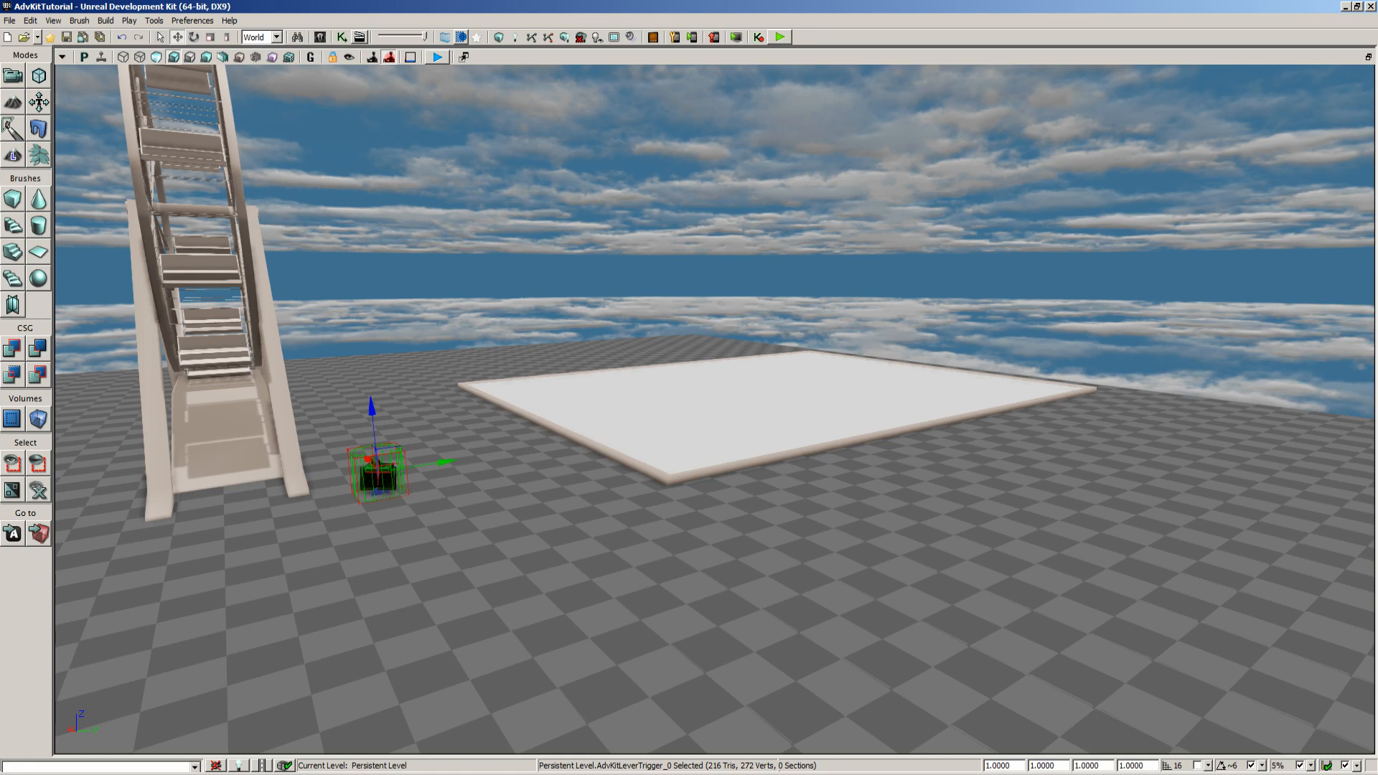
{"action": "left_click", "coordinate": [320, 38]}
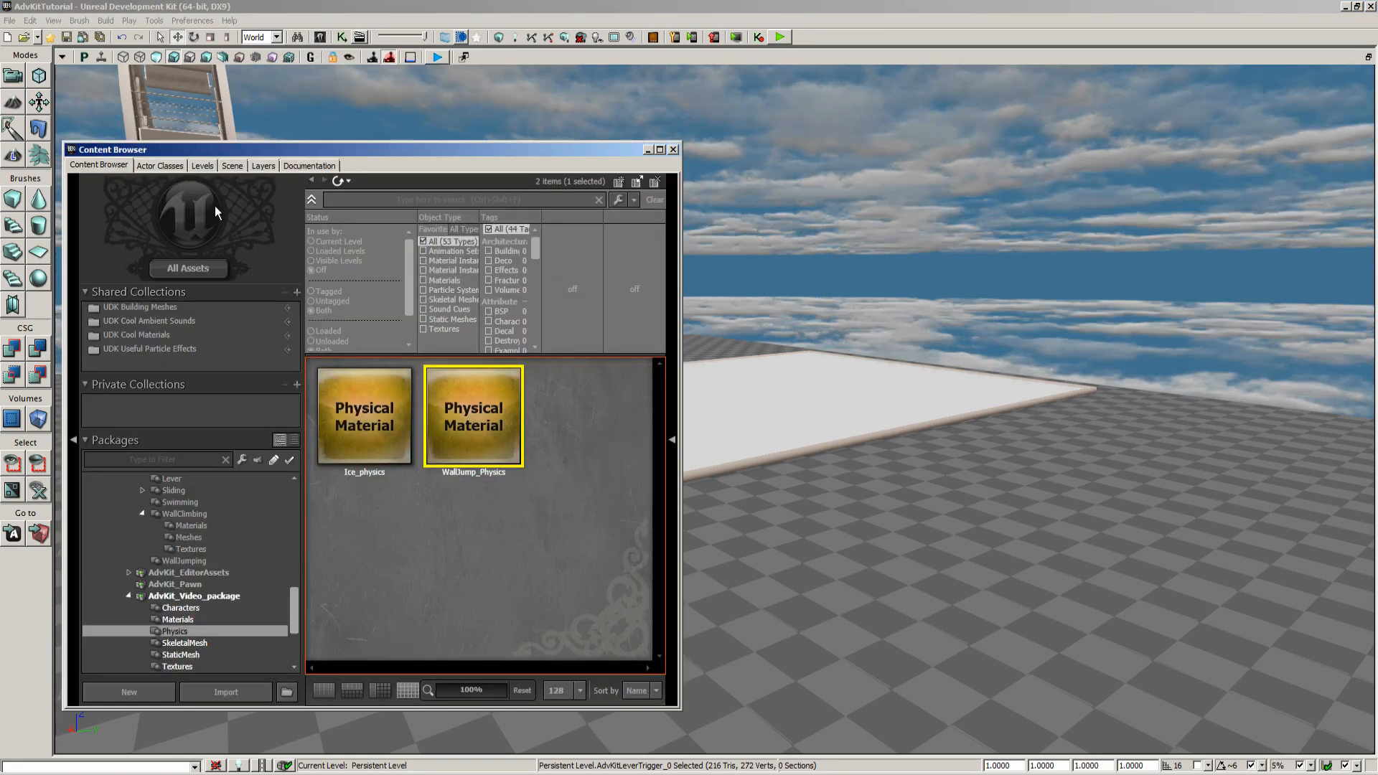
{"action": "left_click", "coordinate": [161, 166]}
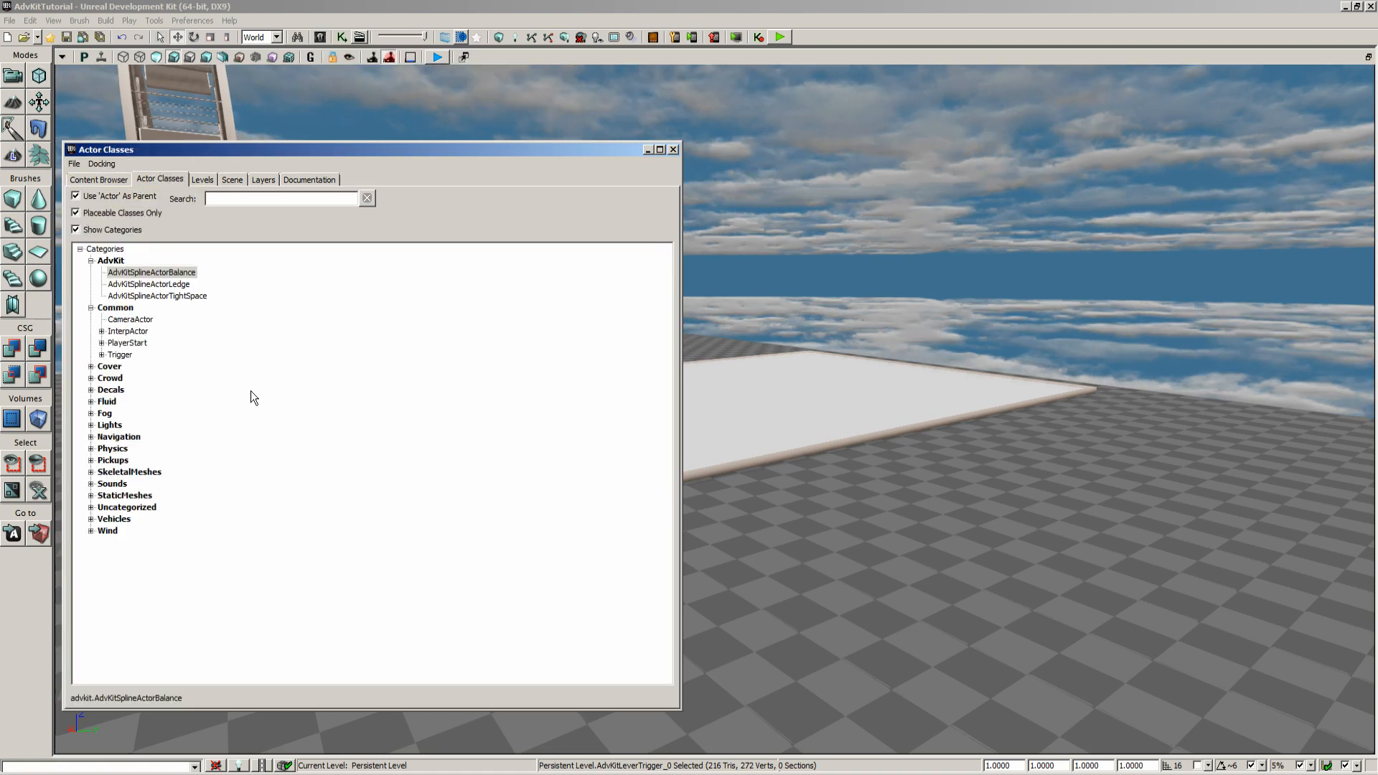
{"action": "left_click", "coordinate": [91, 507]}
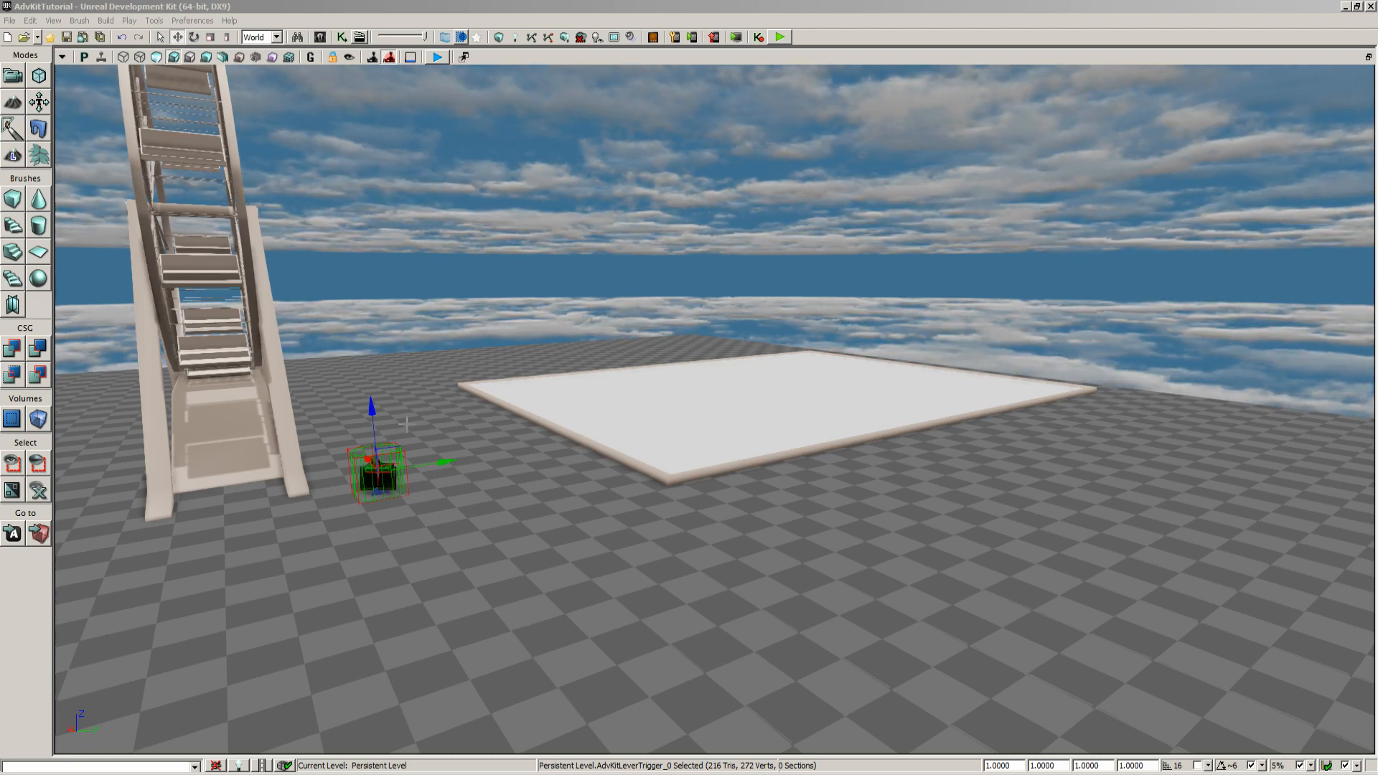
{"action": "left_click", "coordinate": [322, 35]}
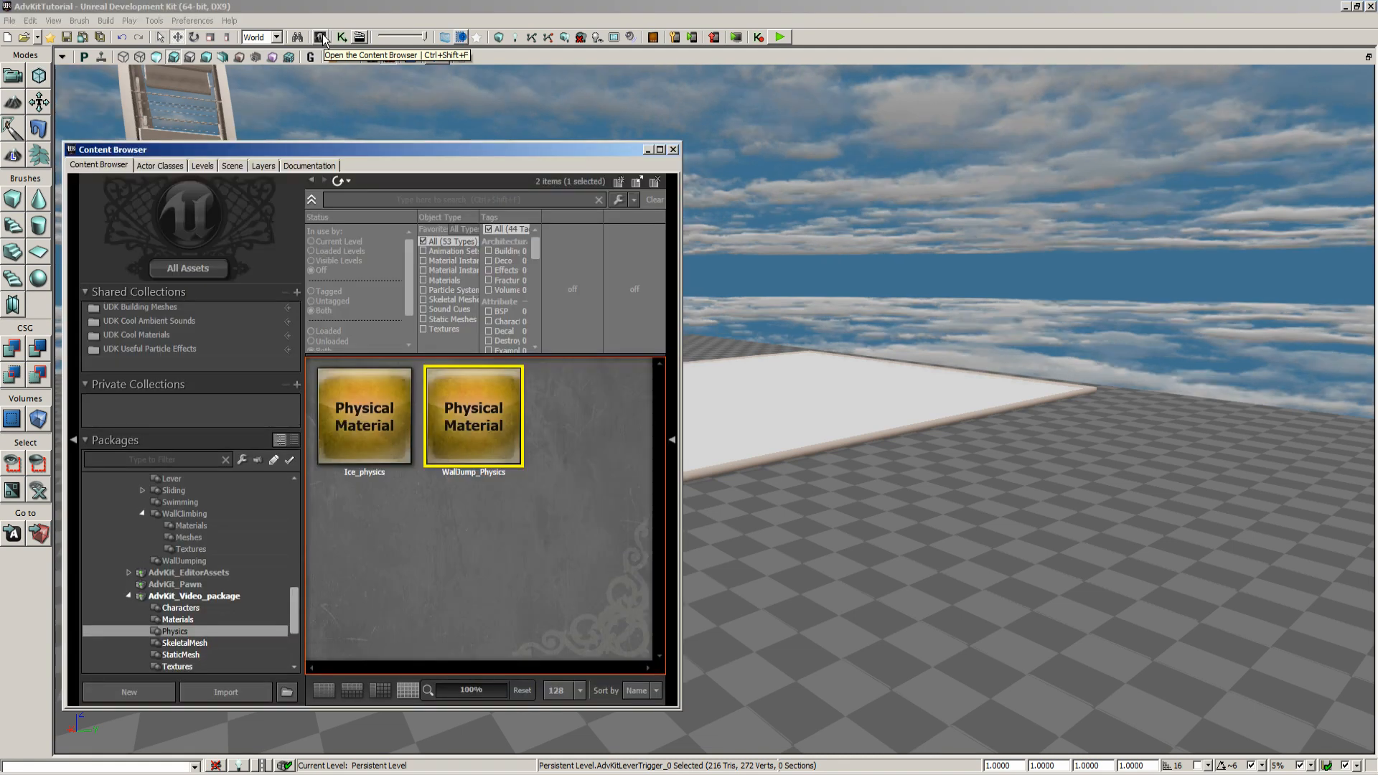
{"action": "left_click", "coordinate": [160, 166]}
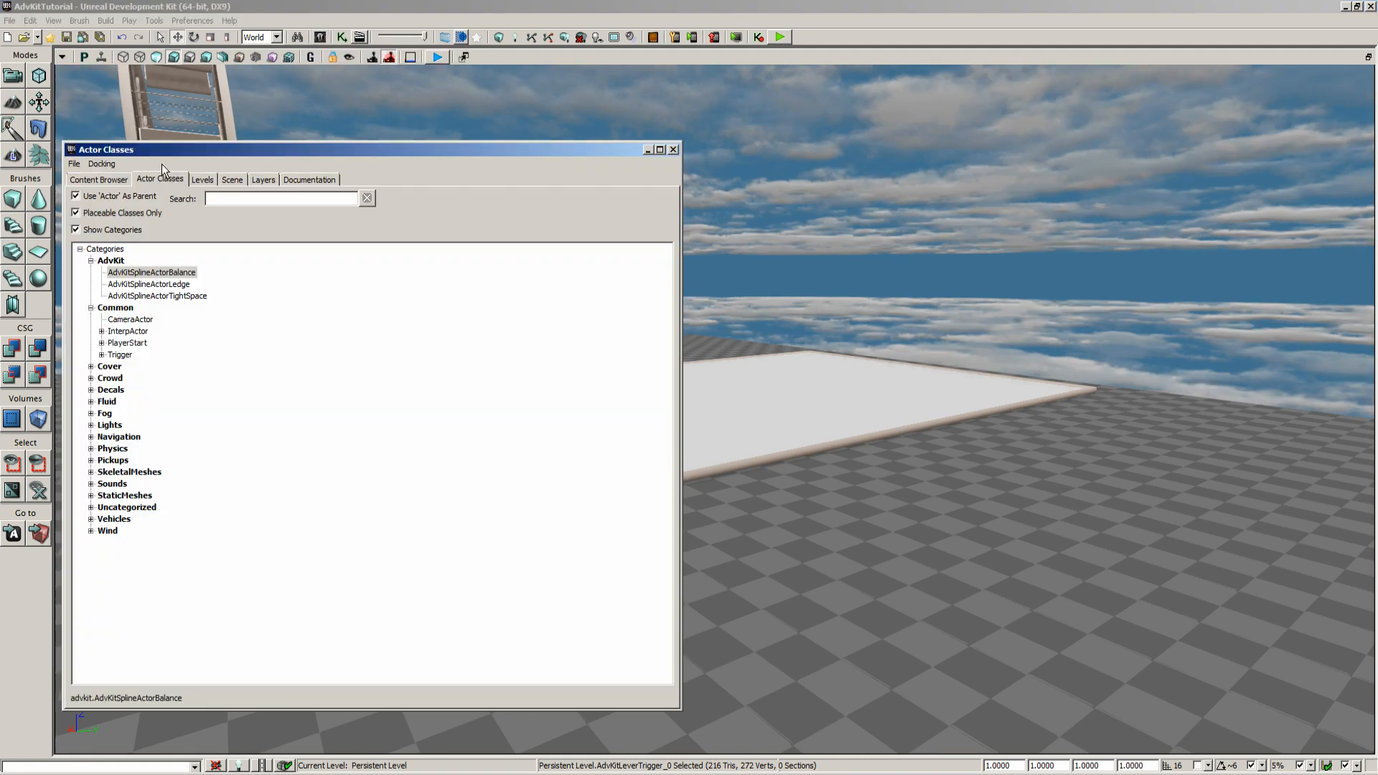
{"action": "left_click", "coordinate": [101, 355]}
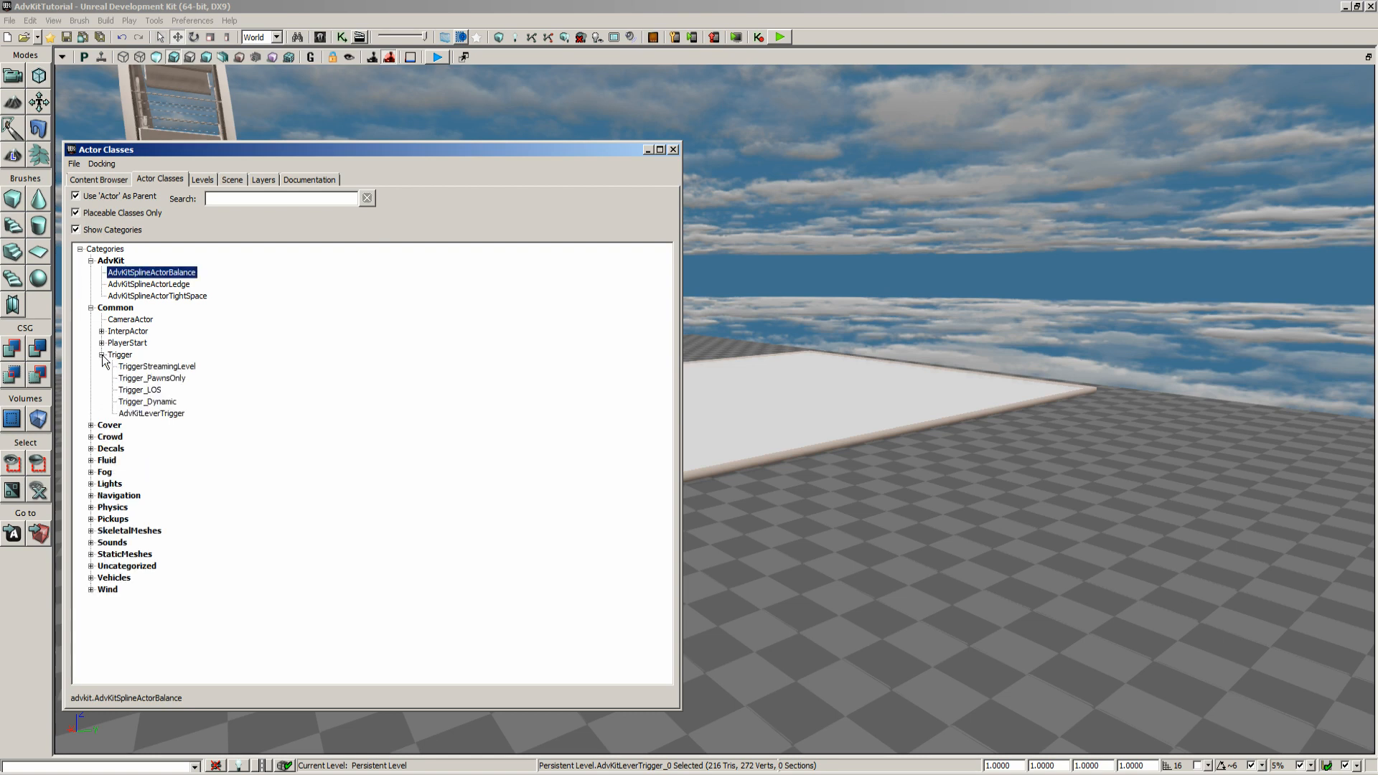
{"action": "left_click", "coordinate": [175, 415]}
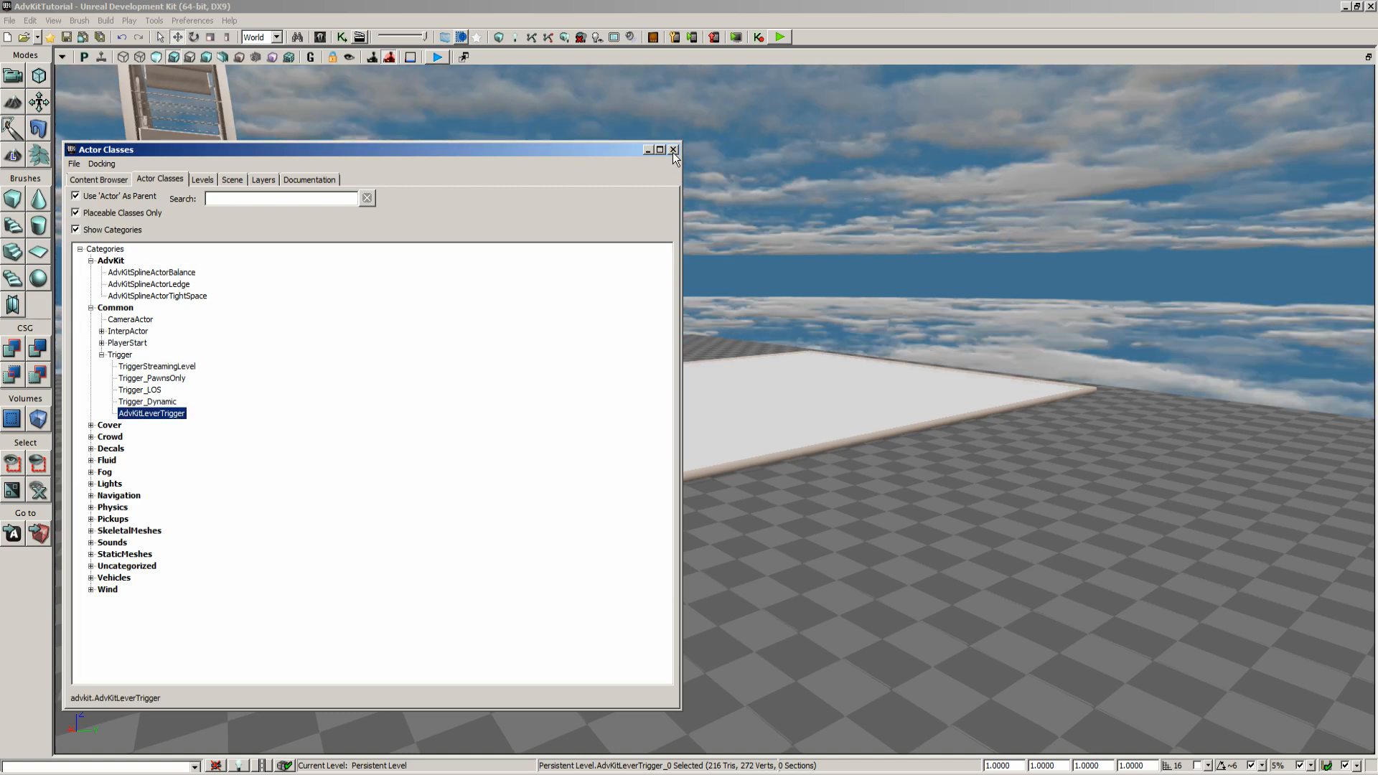
{"action": "left_click", "coordinate": [674, 150]}
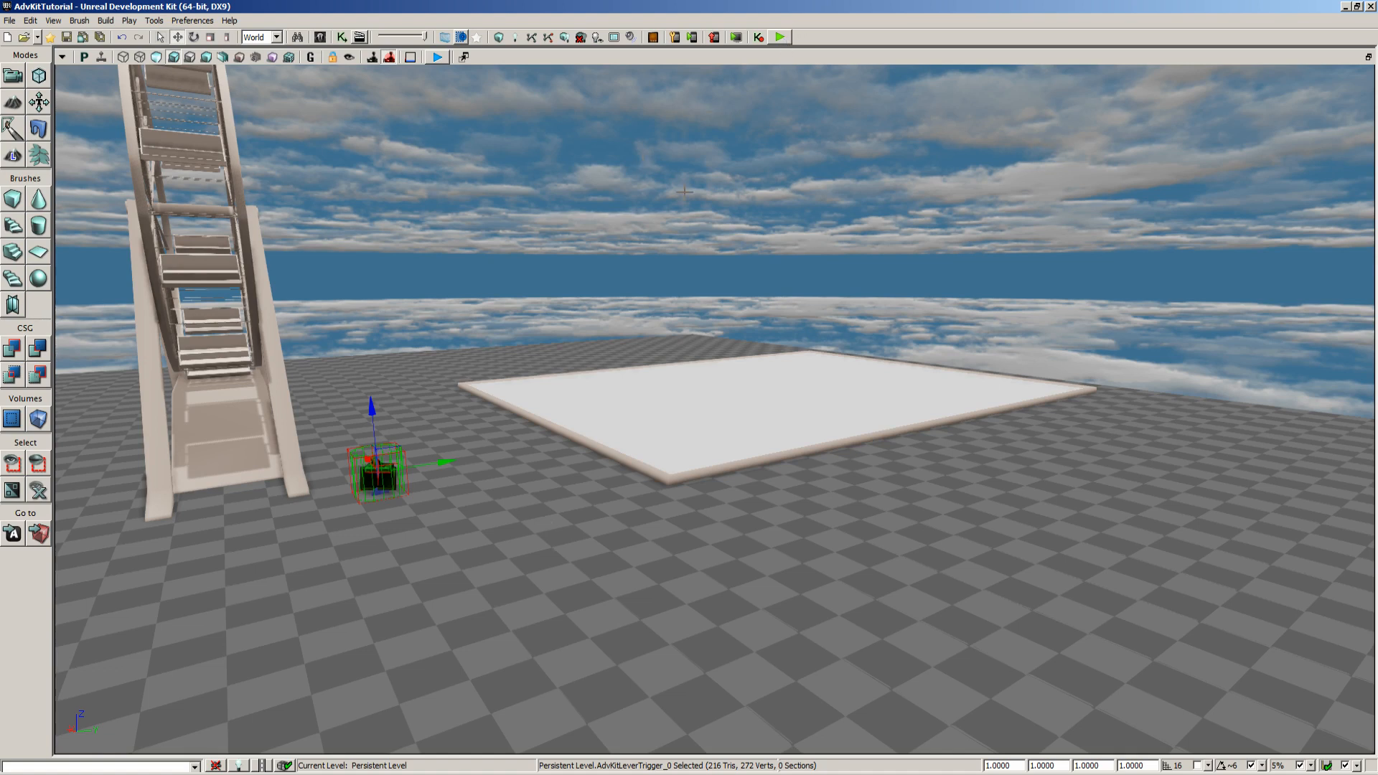
- Playtest the level from the floor near the lever, walk the character to the lever, operate it and end the preview
{"action": "right_click", "coordinate": [457, 619]}
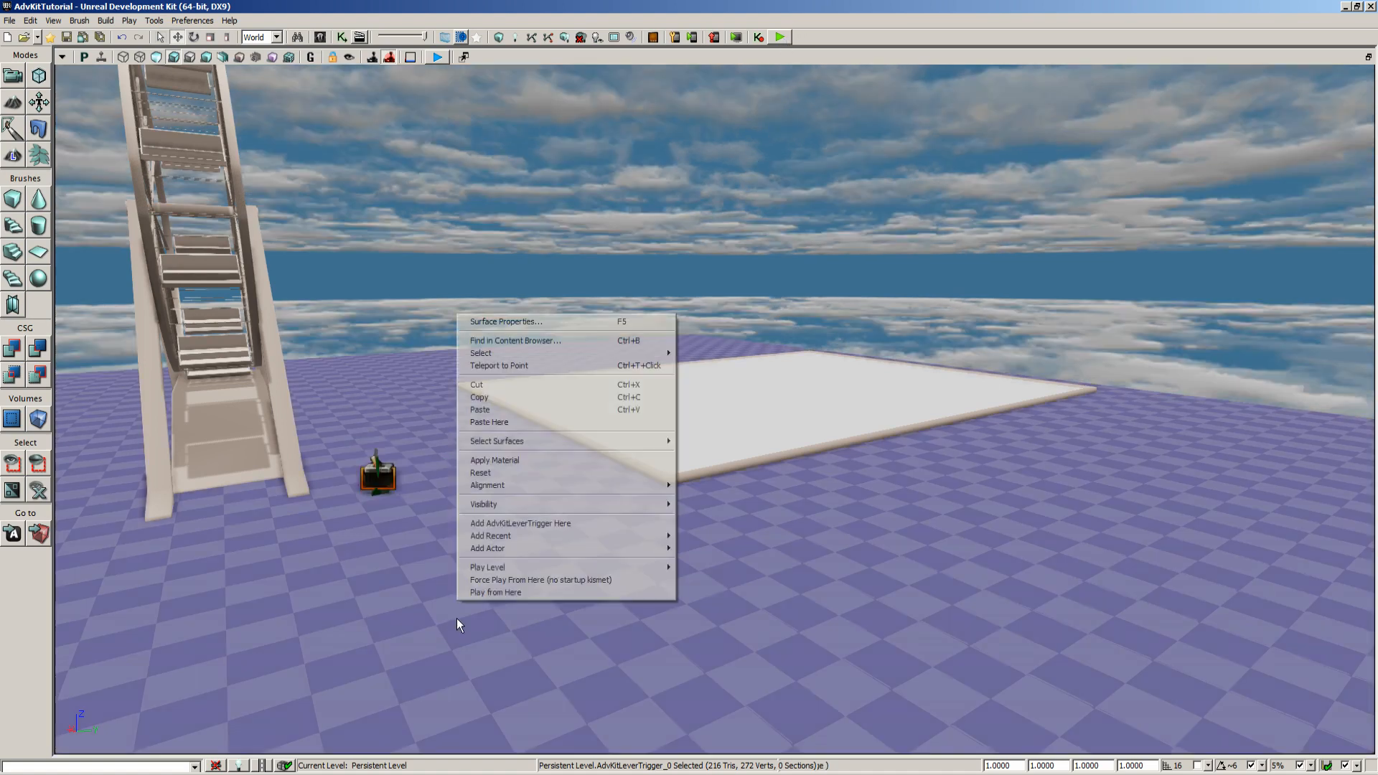
{"action": "left_click", "coordinate": [506, 593]}
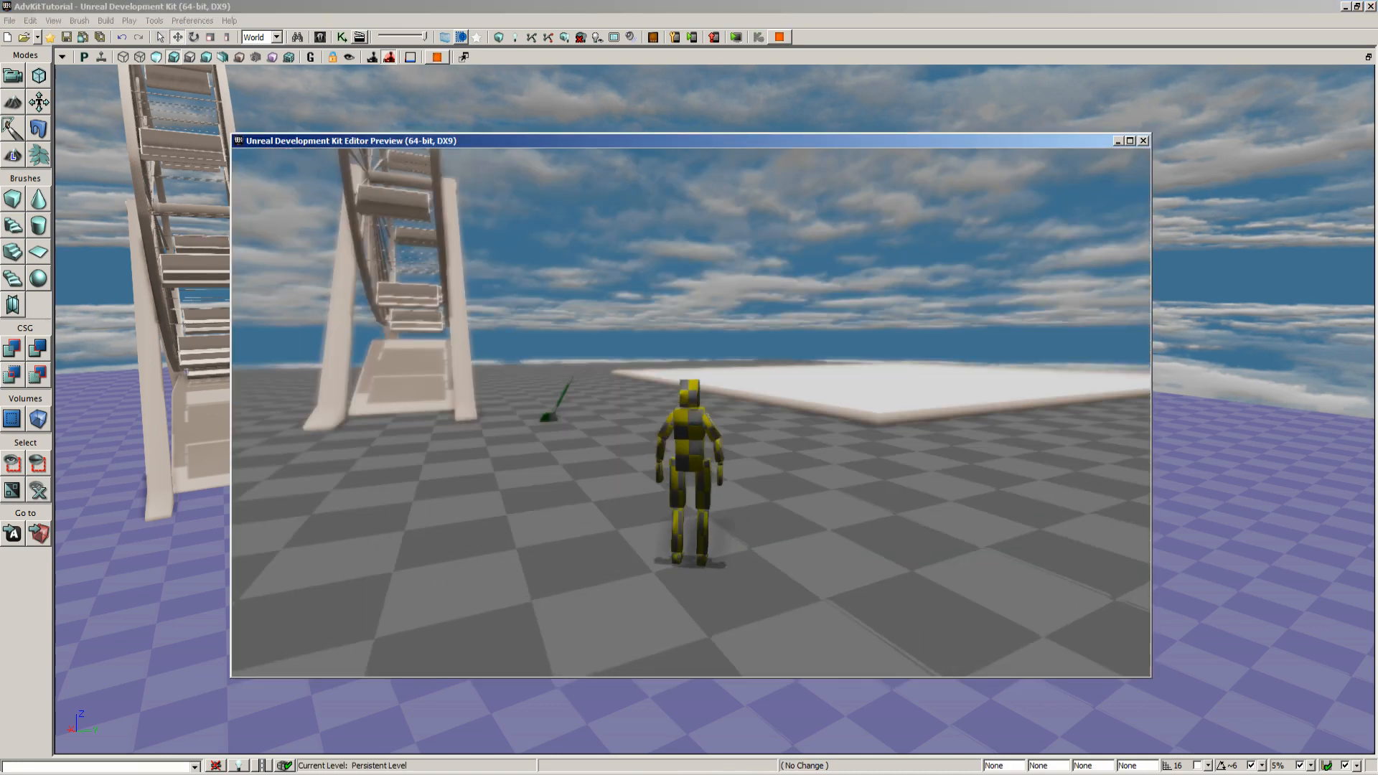
{"action": "key", "text": "w"}
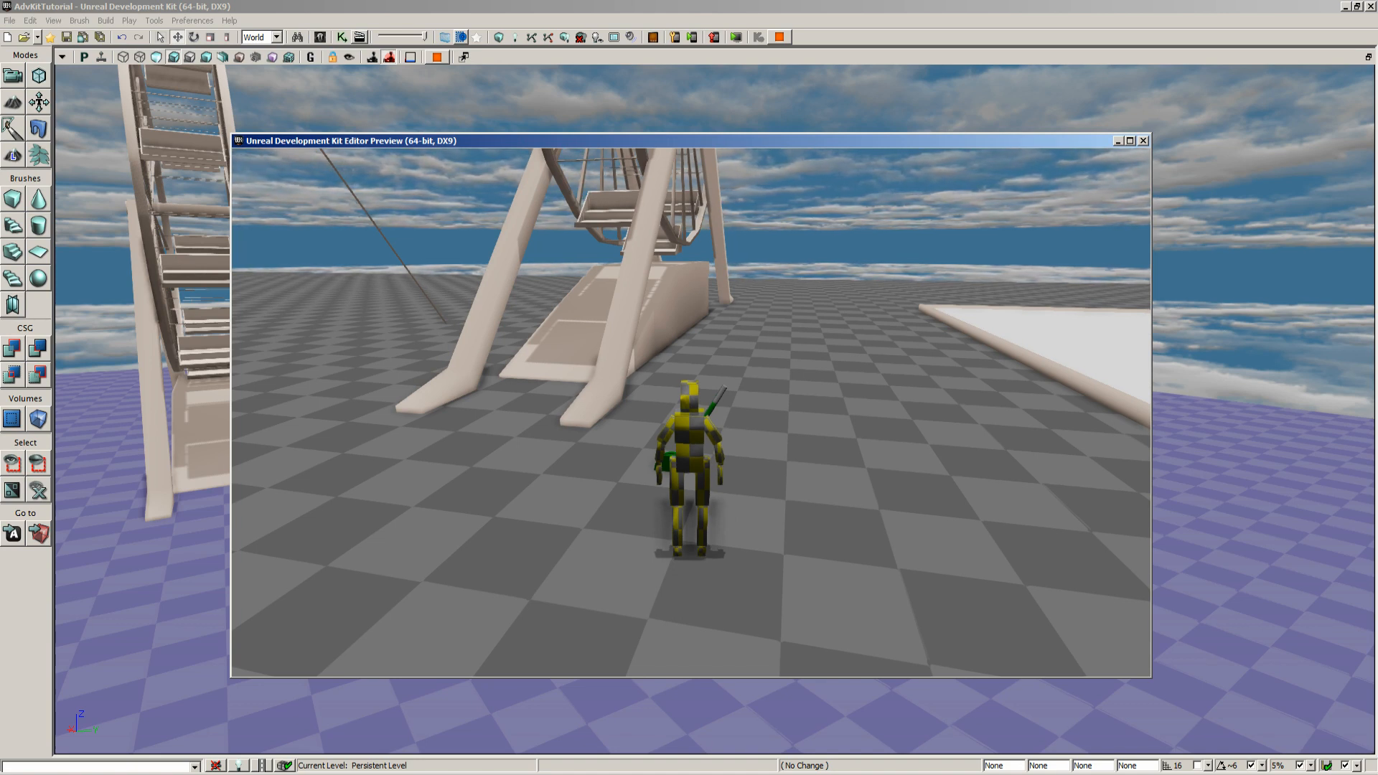
{"action": "key", "text": "w"}
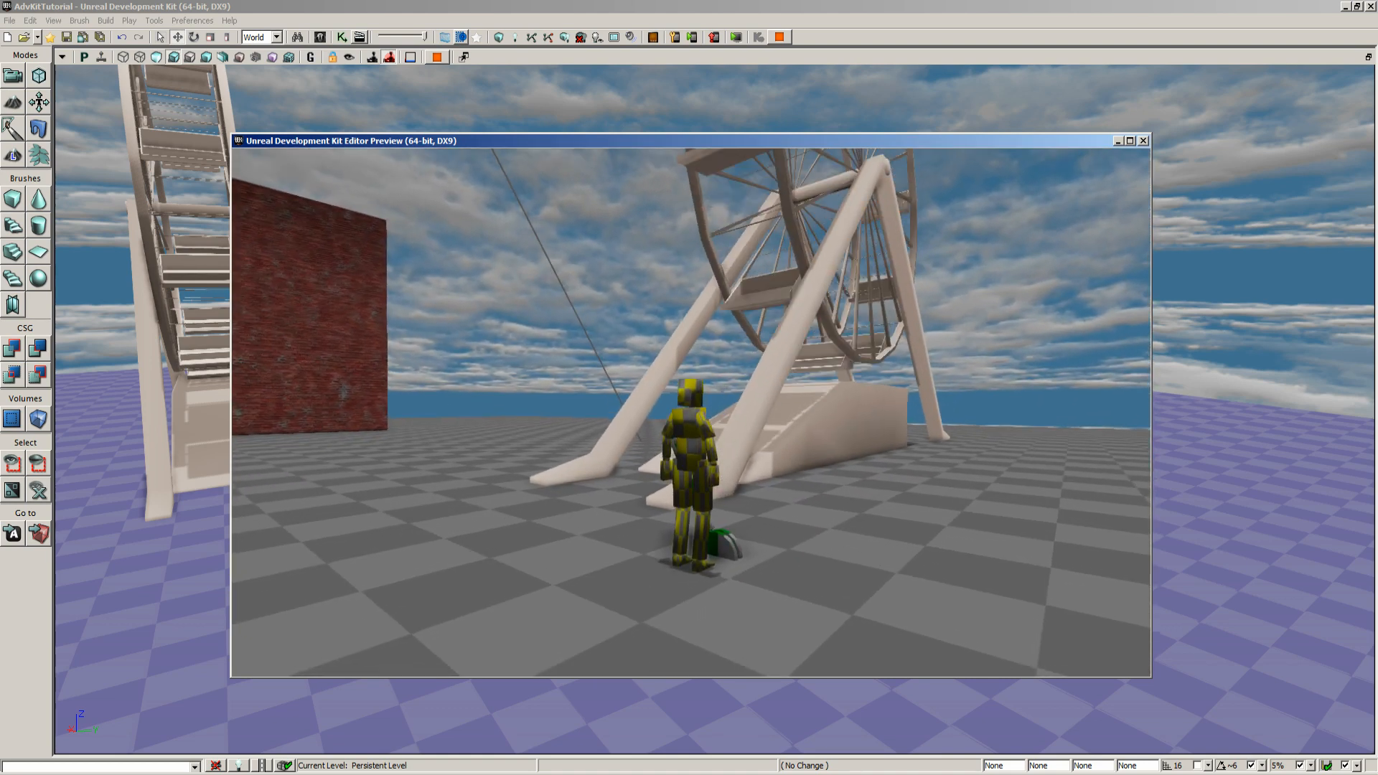
{"action": "key", "text": "e"}
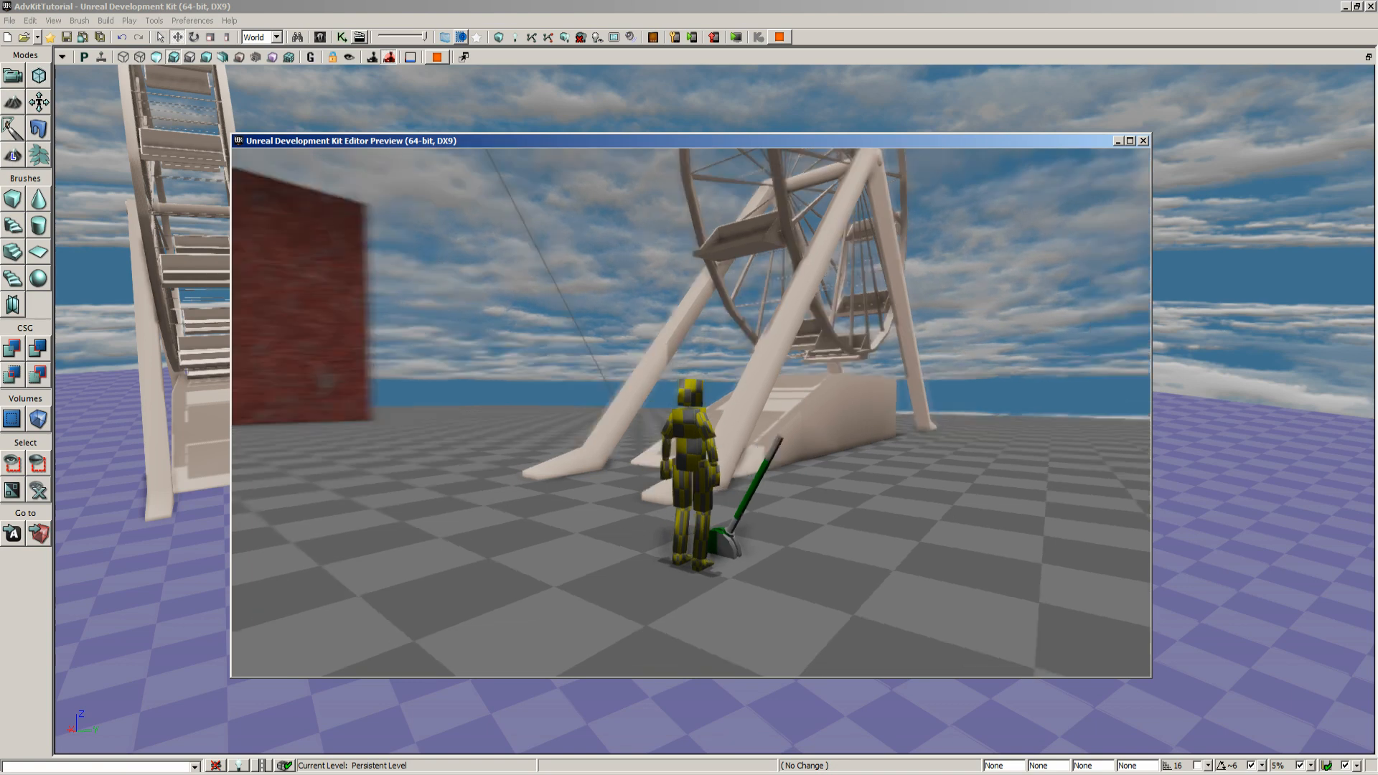
{"action": "key", "text": "Escape"}
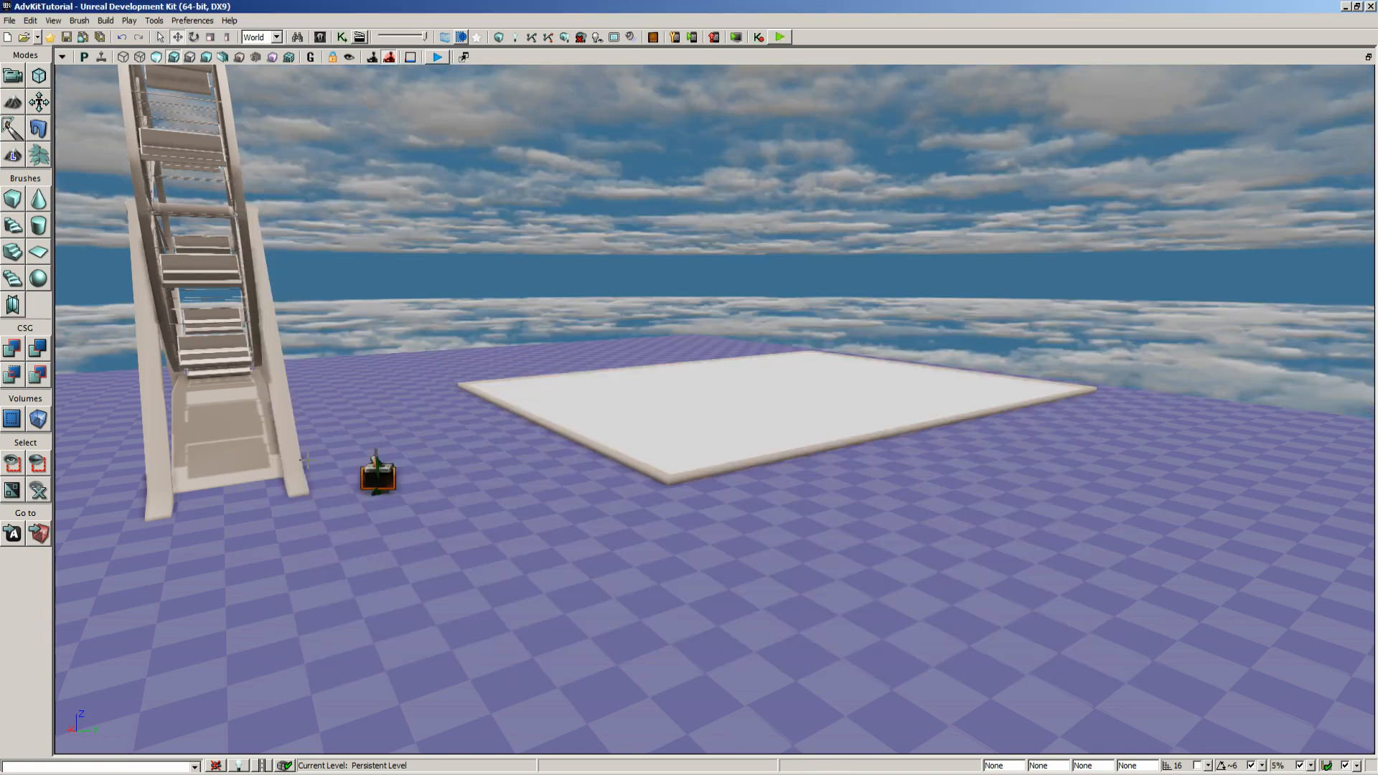
- Select the lever in the level and open the AdvKitLeverTrigger script from the AdvKit Classes folder
{"action": "left_click", "coordinate": [375, 459]}
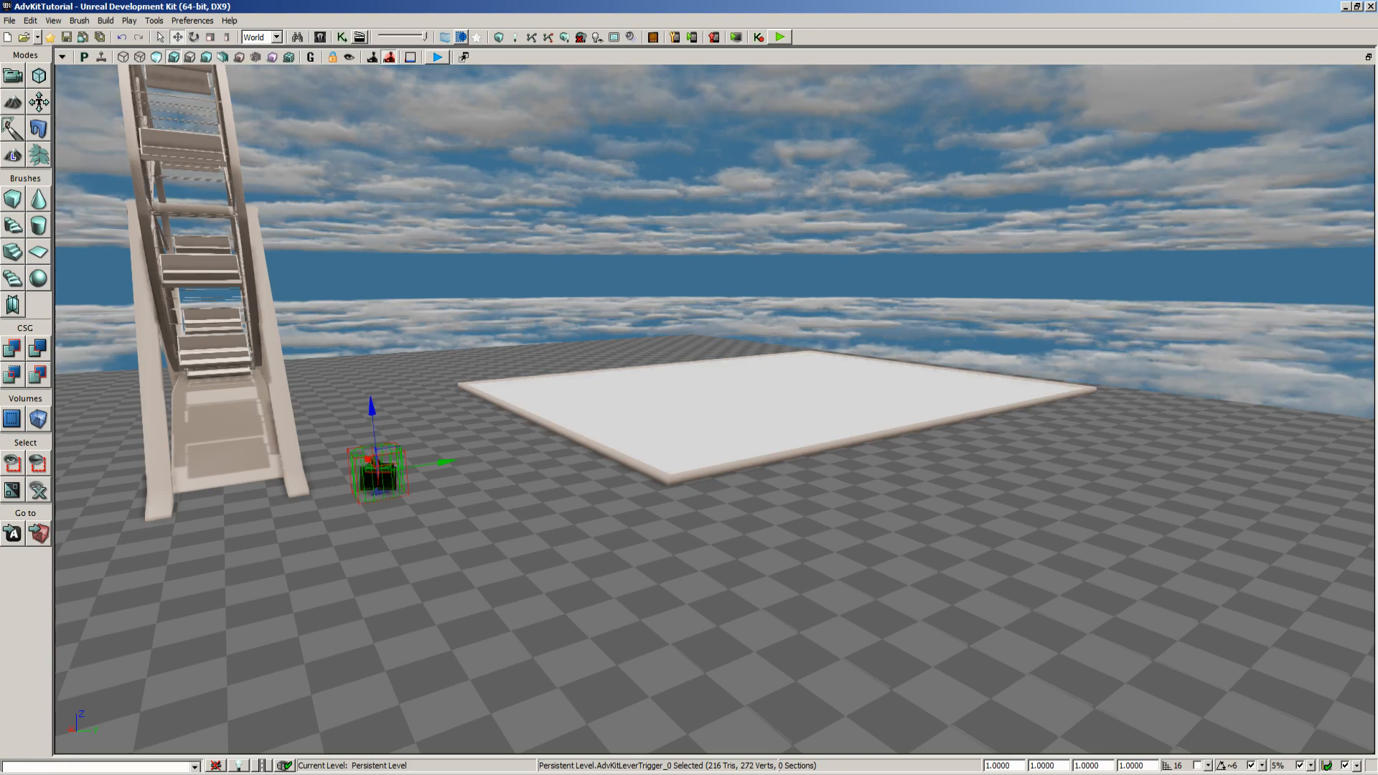
{"action": "left_click", "coordinate": [84, 774]}
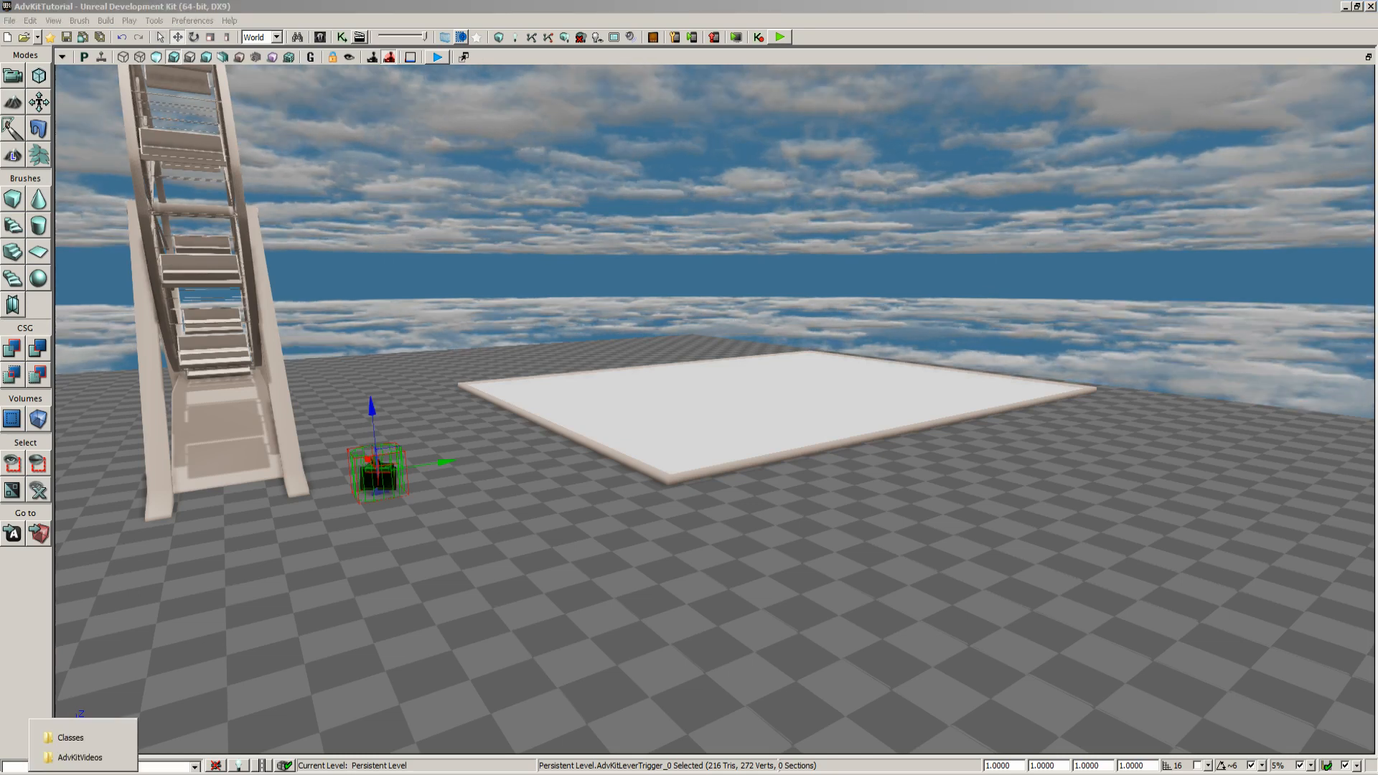
{"action": "left_click", "coordinate": [86, 738]}
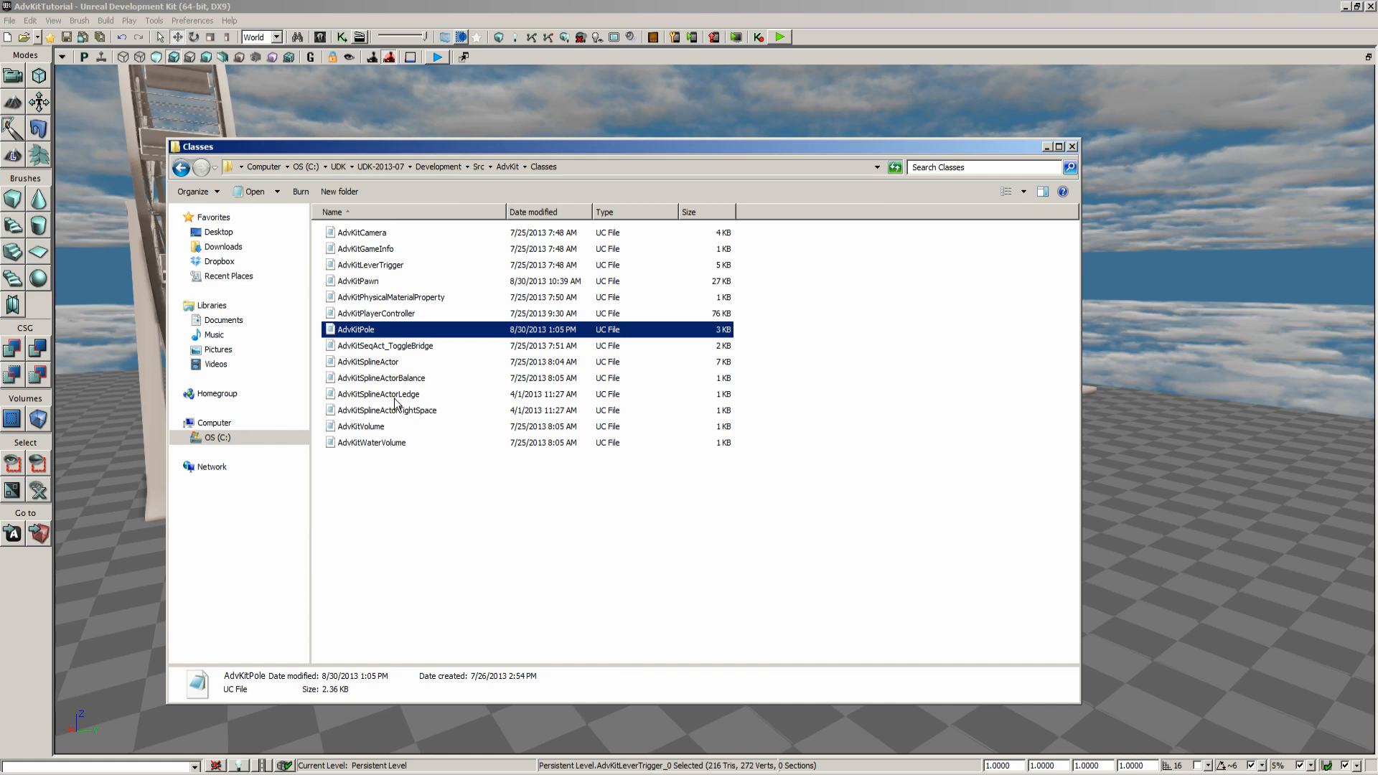
{"action": "left_click", "coordinate": [382, 265]}
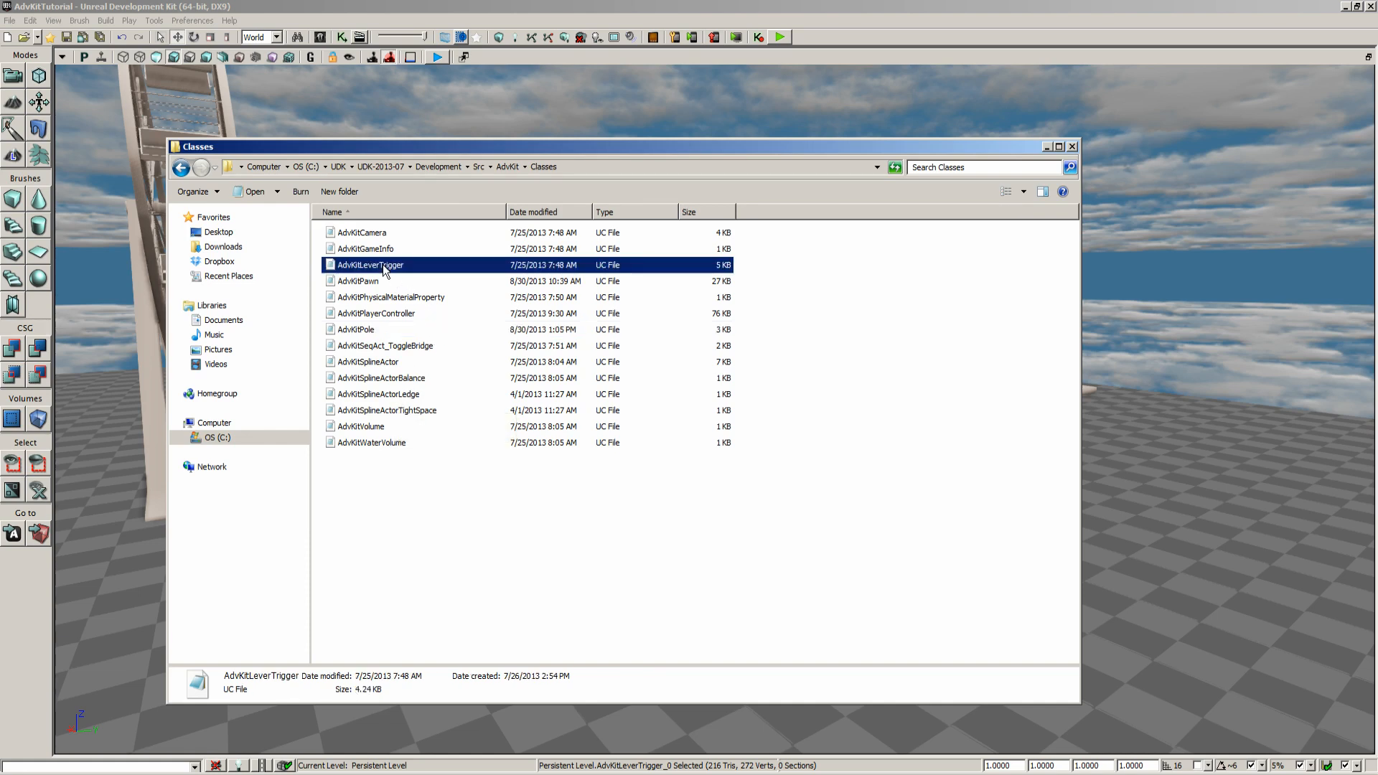
{"action": "double_click", "coordinate": [382, 264]}
- Examine the skeletal mesh reference and Scale setting in the script's defaultproperties, then close the script and return to the Unreal Development Kit editor
{"action": "scroll", "coordinate": [768, 386], "scroll_direction": "down", "scroll_amount": 20}
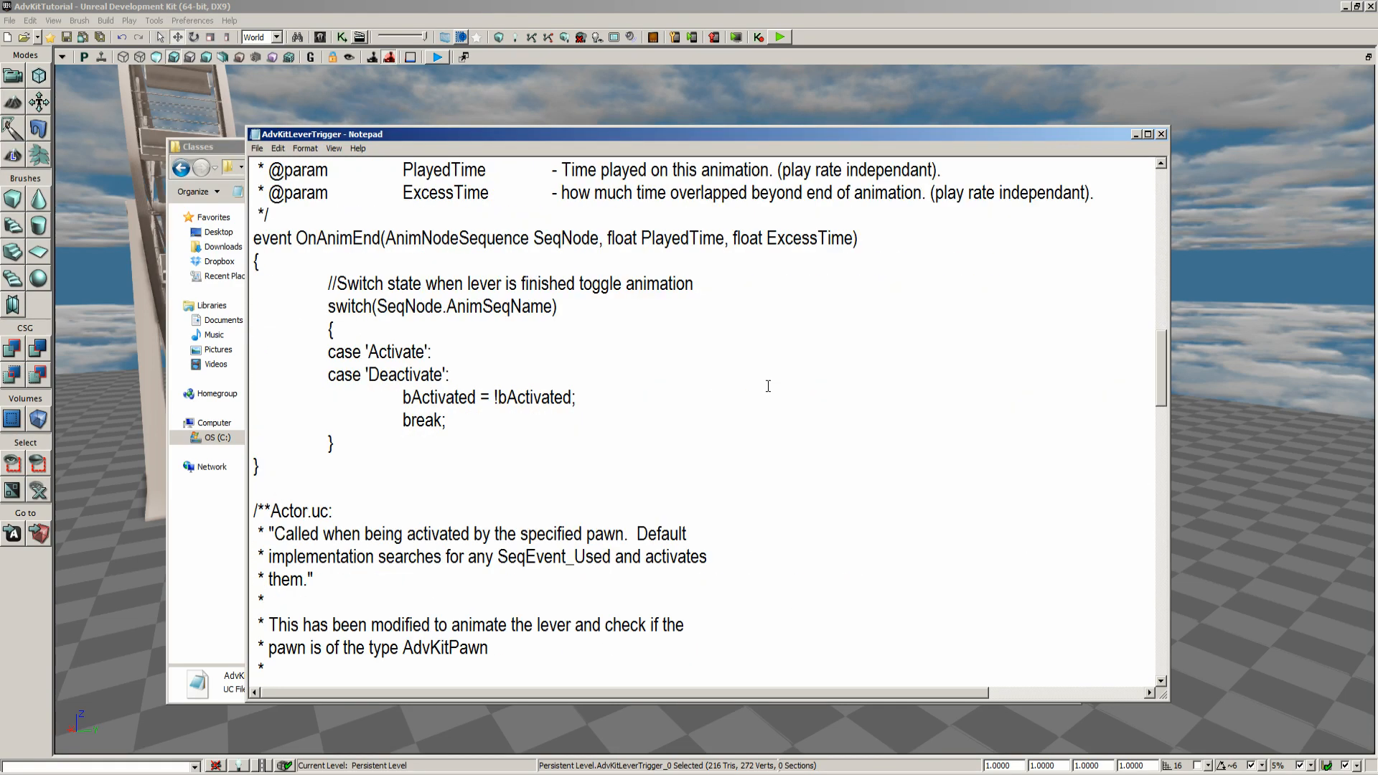
{"action": "scroll", "coordinate": [768, 387], "scroll_direction": "down", "scroll_amount": 11}
{"action": "scroll", "coordinate": [768, 387], "scroll_direction": "up", "scroll_amount": 3}
{"action": "left_click_drag", "start_coordinate": [841, 373], "coordinate": [509, 422]}
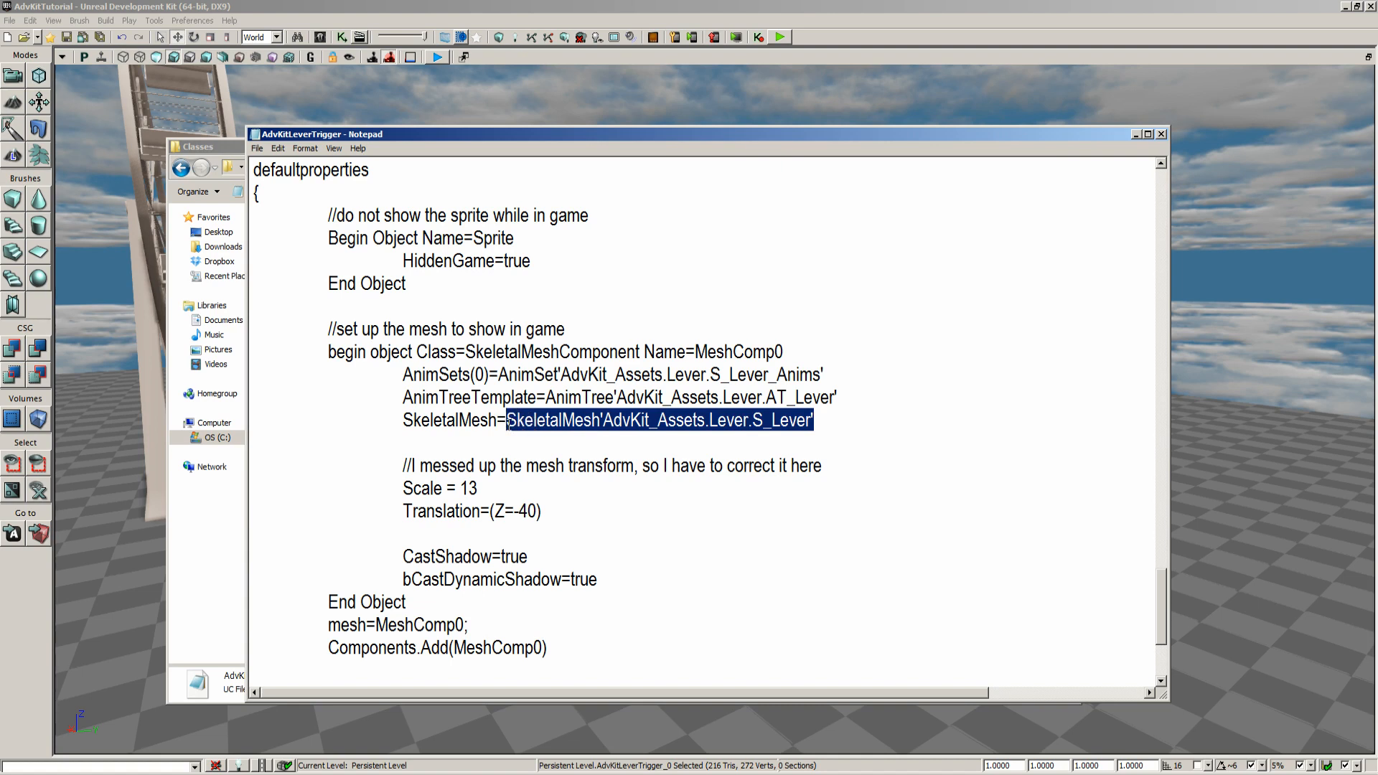
{"action": "left_click_drag", "start_coordinate": [480, 491], "coordinate": [403, 486]}
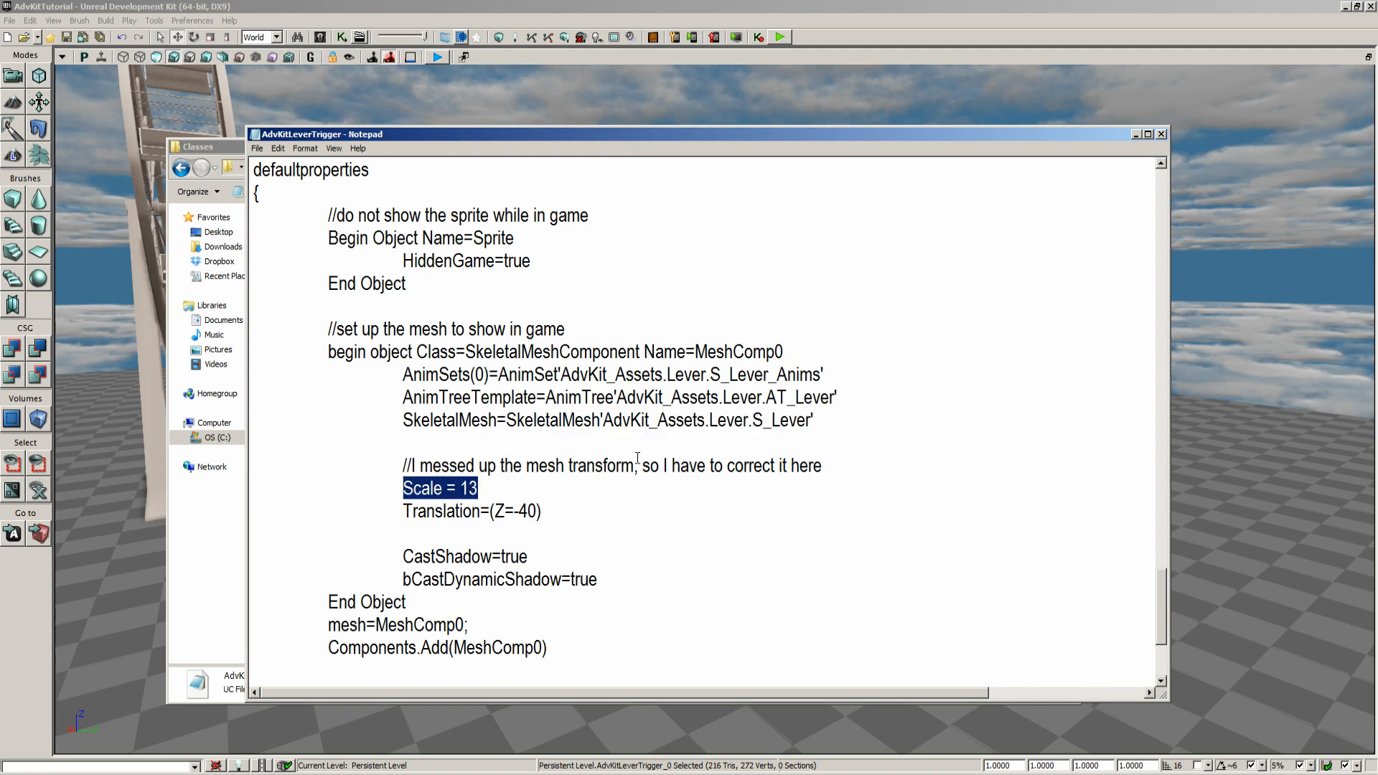
{"action": "left_click", "coordinate": [1161, 135]}
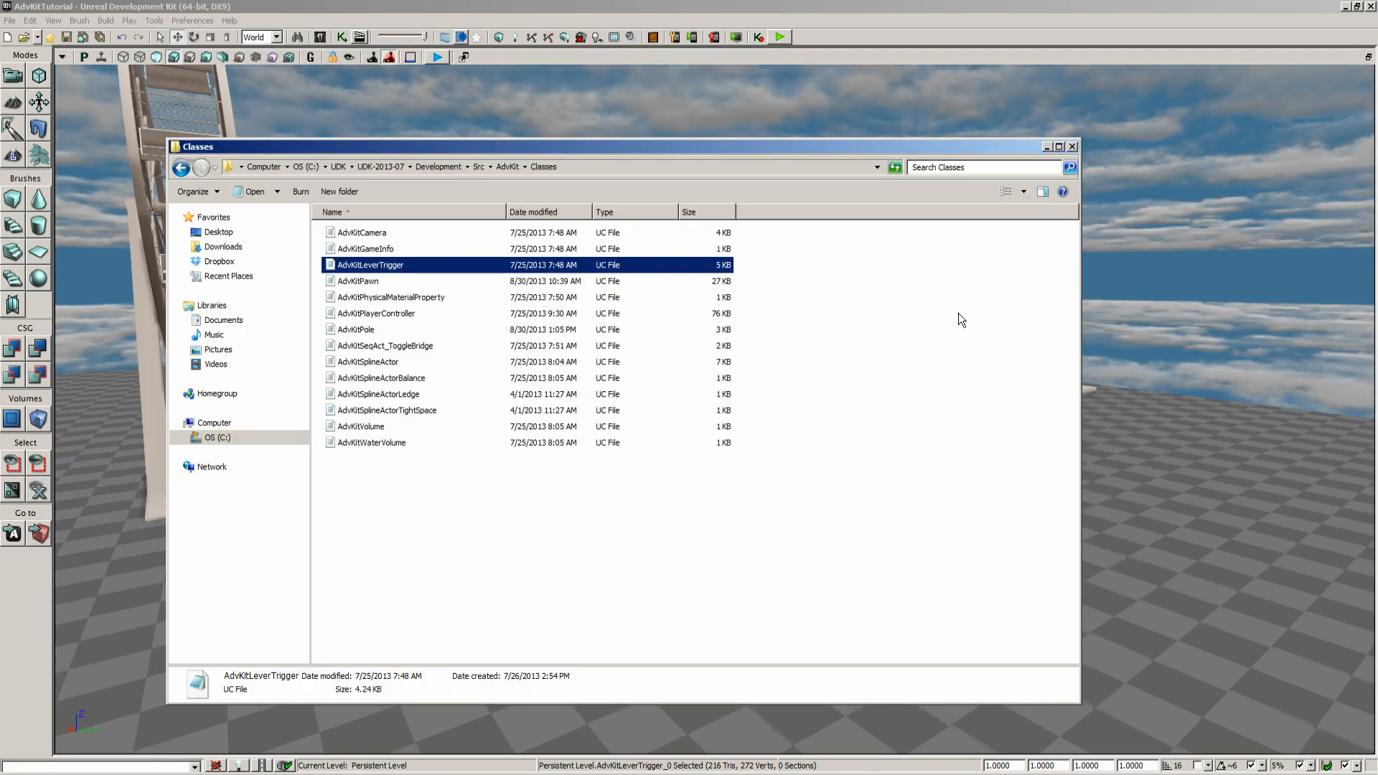
{"action": "left_click", "coordinate": [1003, 14]}
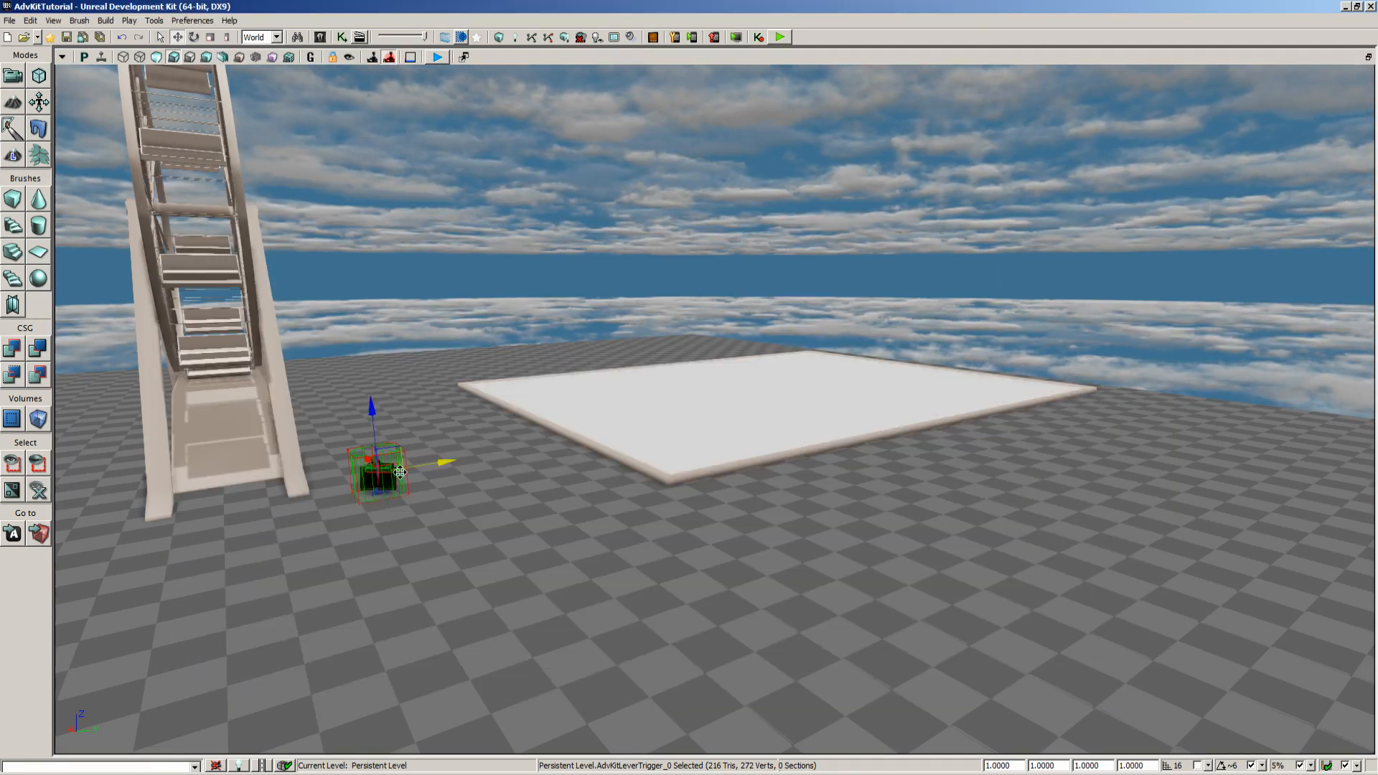
- Examine the lever's Kismet sequence and the new event types offered for AdvKitLeverTrigger_0, then close Kismet
{"action": "left_click", "coordinate": [342, 37]}
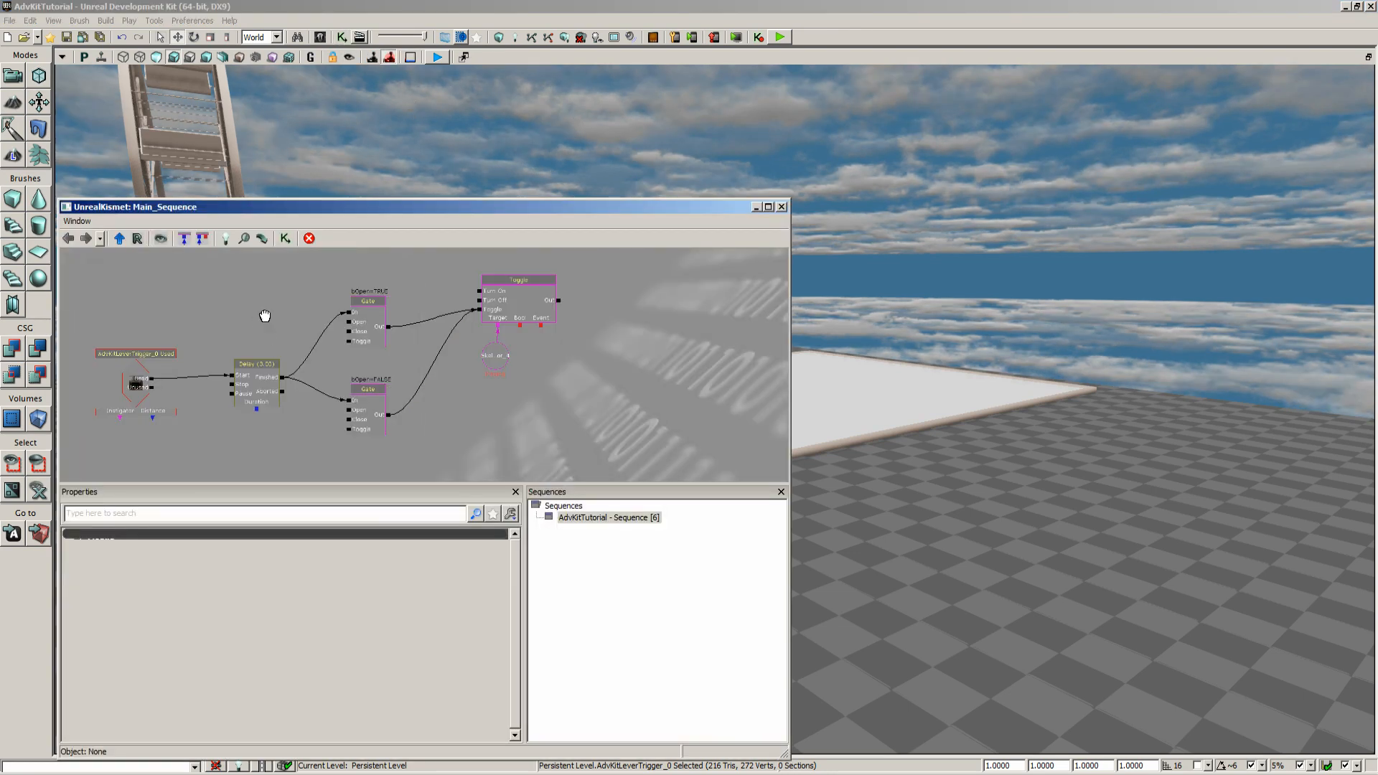
{"action": "left_click_drag", "start_coordinate": [254, 310], "coordinate": [405, 281]}
{"action": "right_click", "coordinate": [240, 405]}
{"action": "mouse_move", "coordinate": [311, 451]}
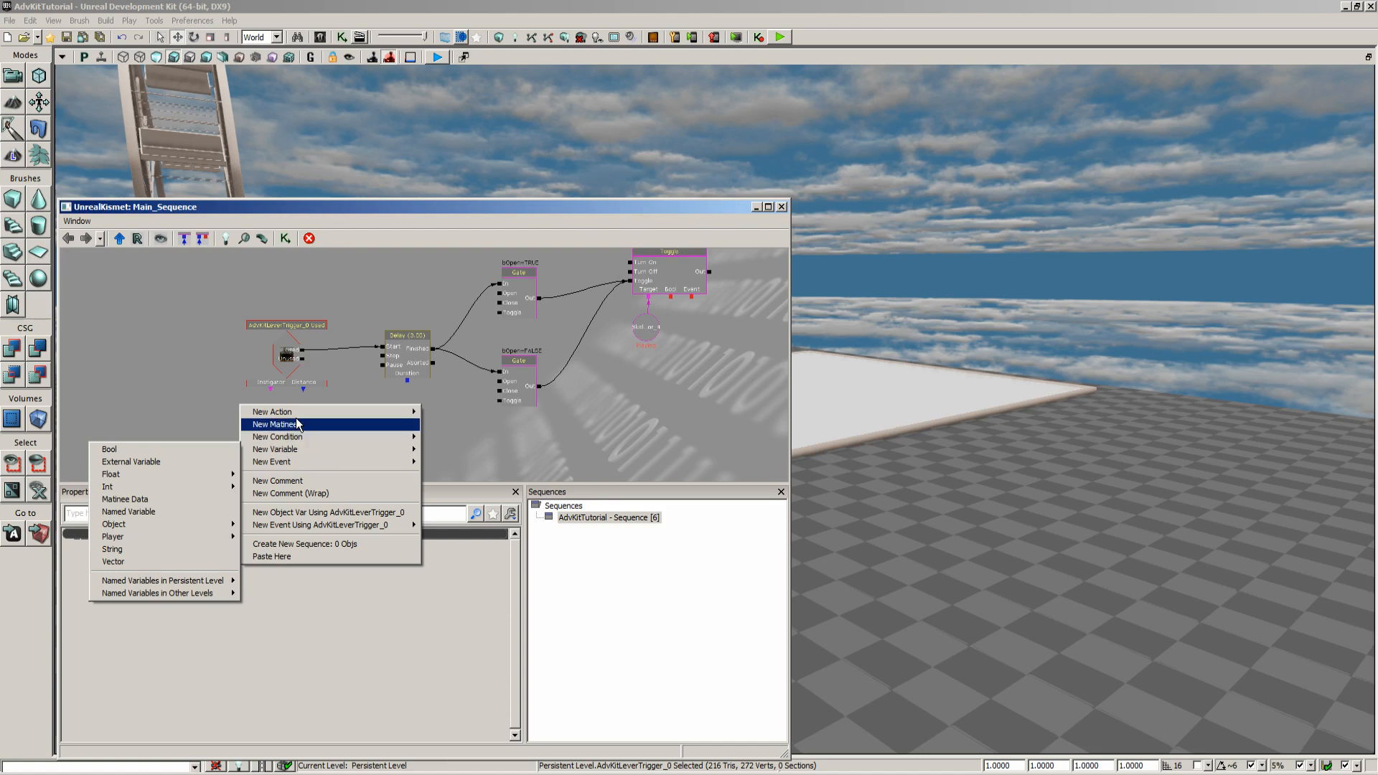
{"action": "mouse_move", "coordinate": [265, 531]}
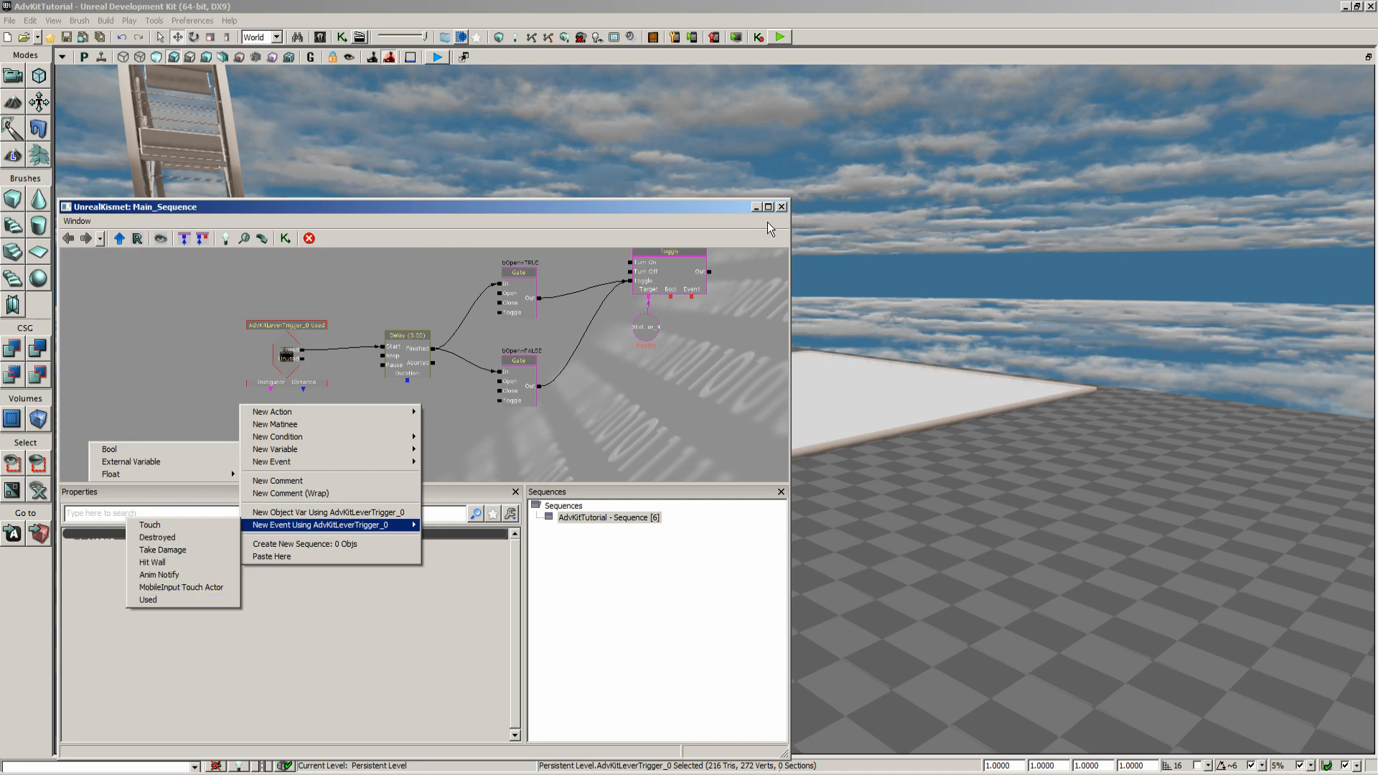
{"action": "left_click", "coordinate": [683, 385]}
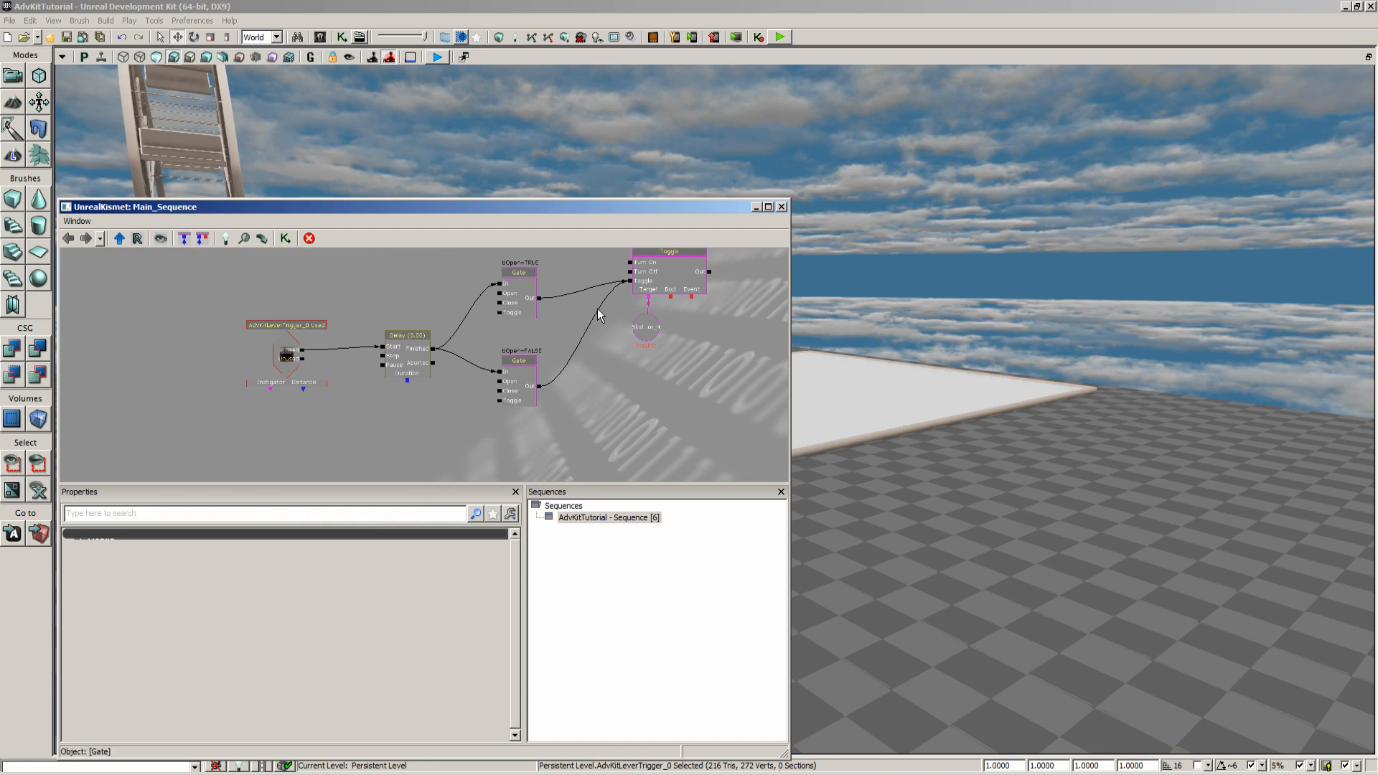
{"action": "left_click", "coordinate": [781, 207]}
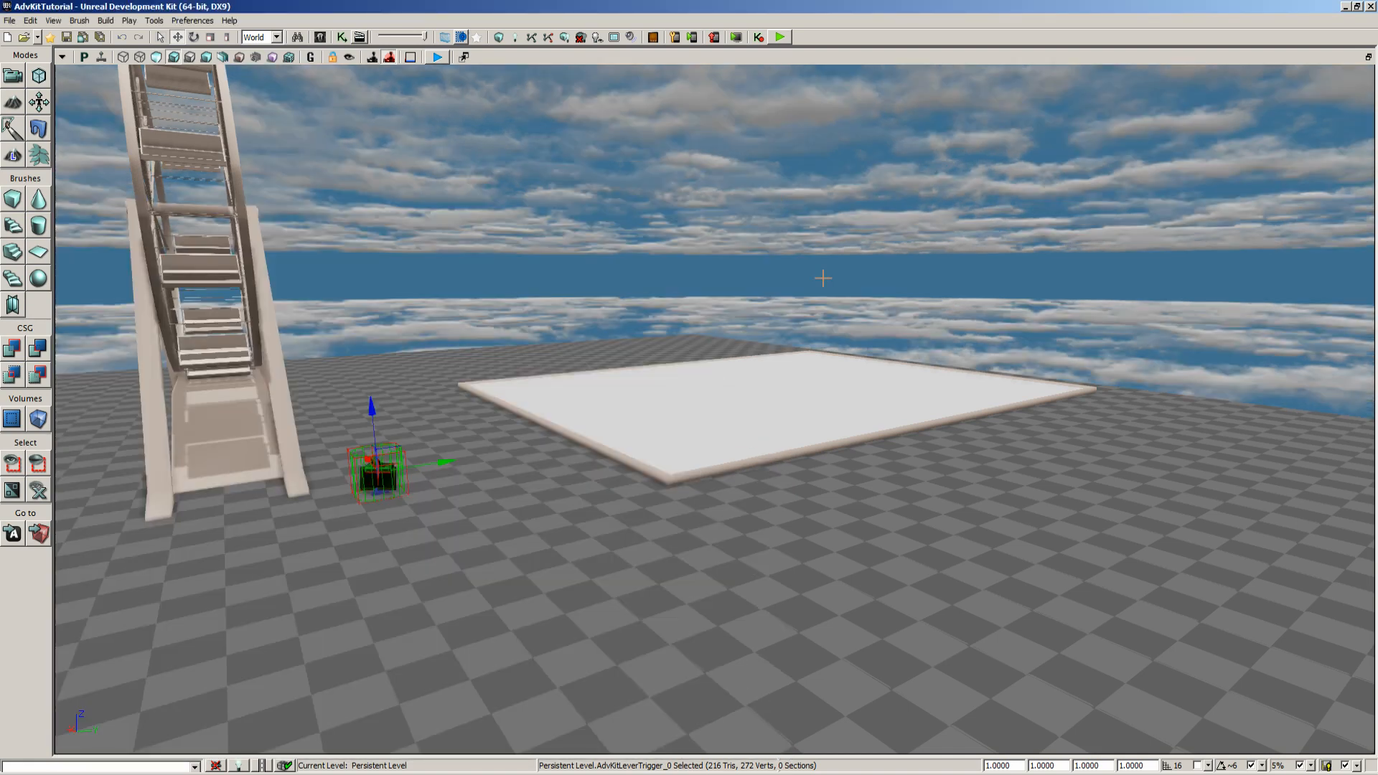
- Playtest the level from the floor in front of the white ice rink, run the character across the rink and end the preview
{"action": "left_click", "coordinate": [731, 397]}
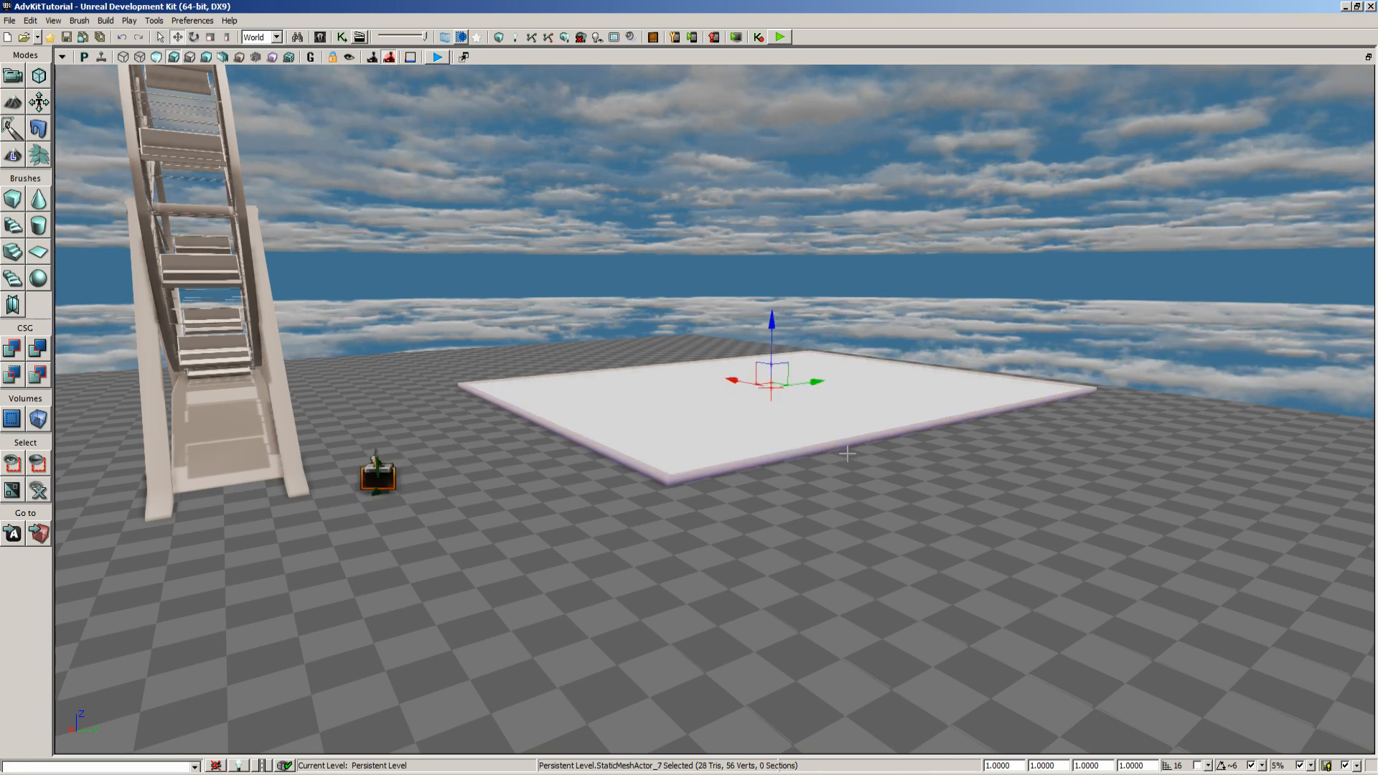
{"action": "right_click", "coordinate": [807, 615]}
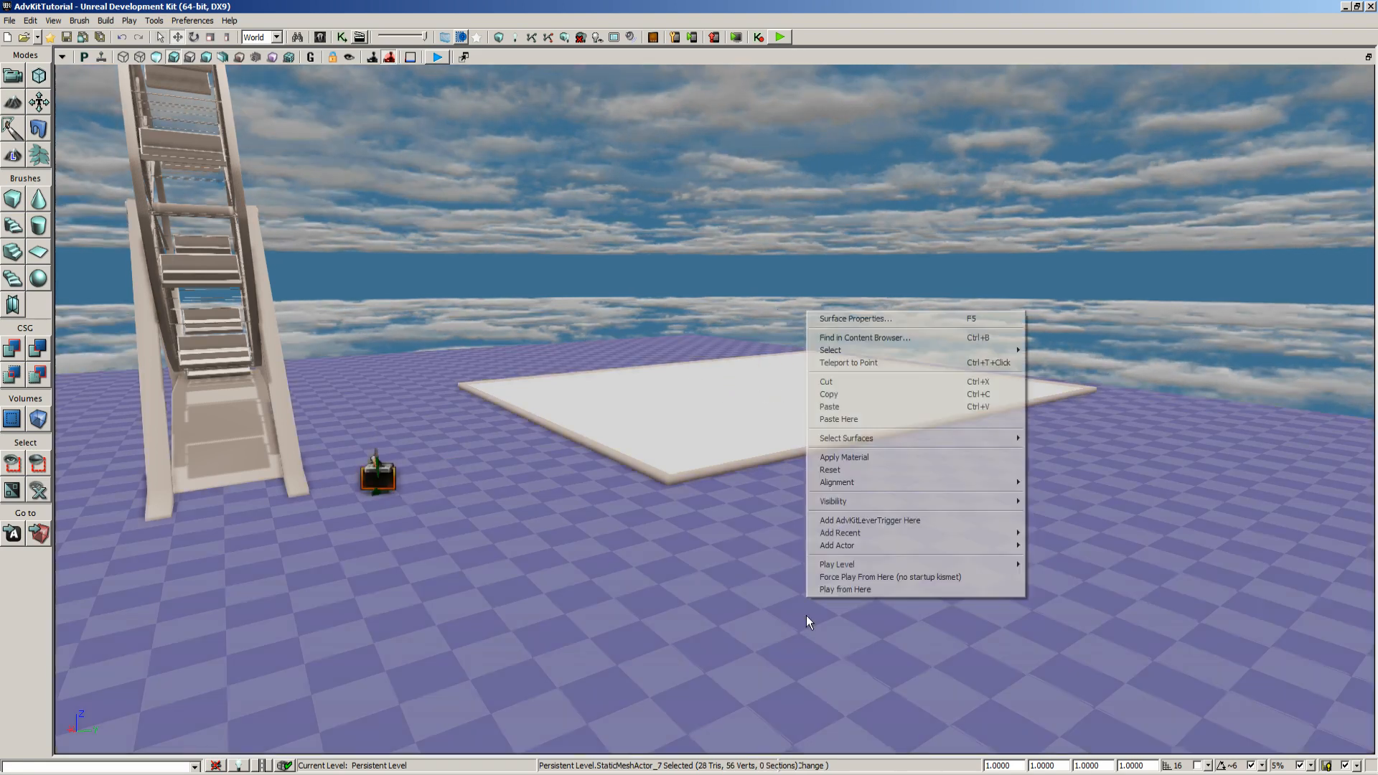
{"action": "left_click", "coordinate": [843, 590]}
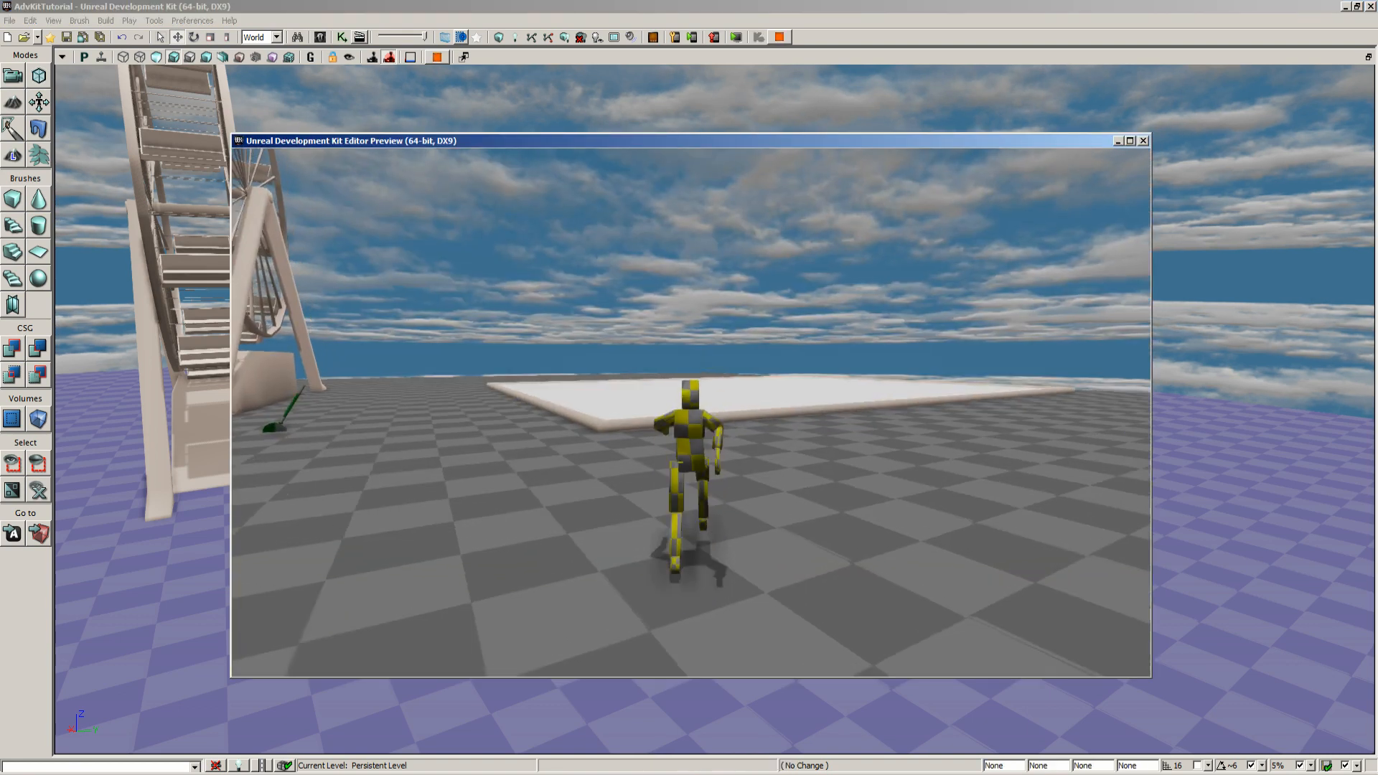
{"action": "key", "text": "w"}
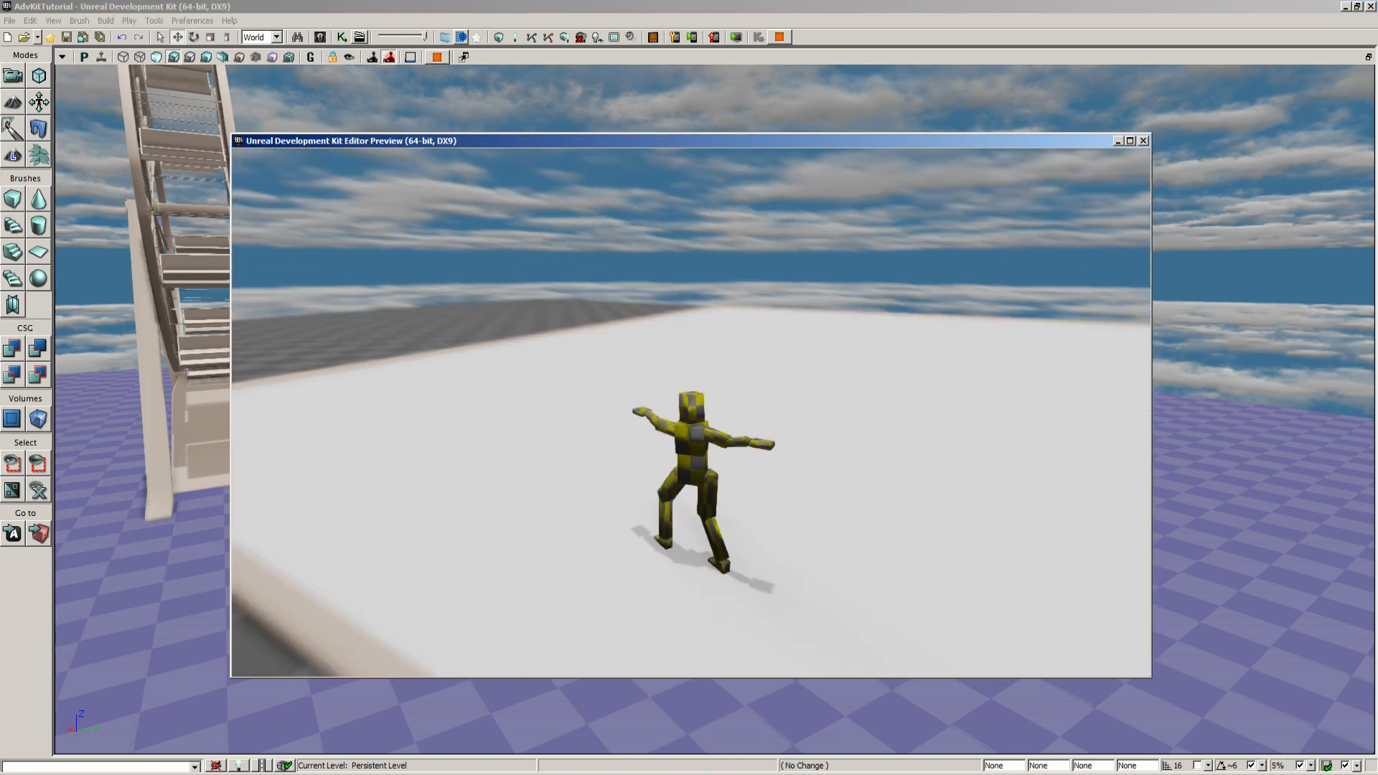
{"action": "key", "text": "w"}
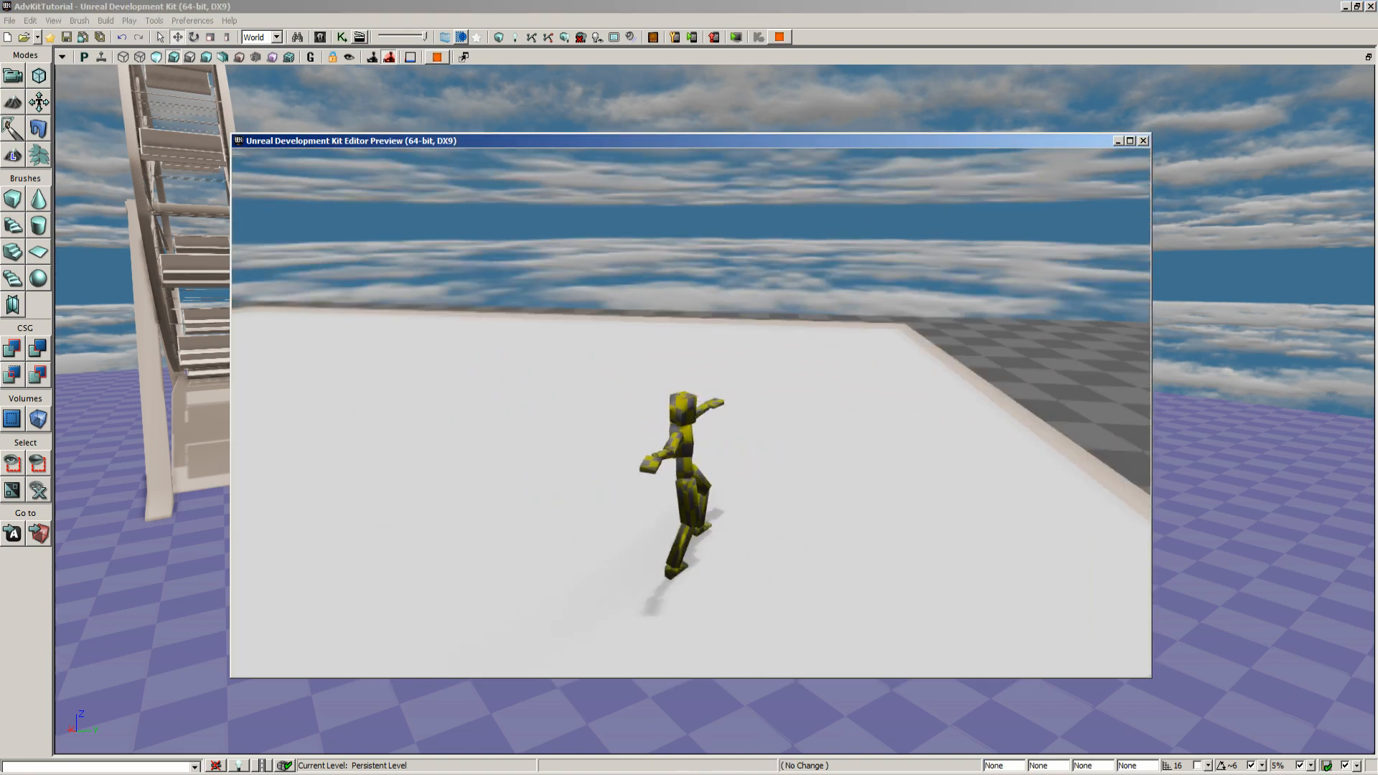
{"action": "key", "text": "w"}
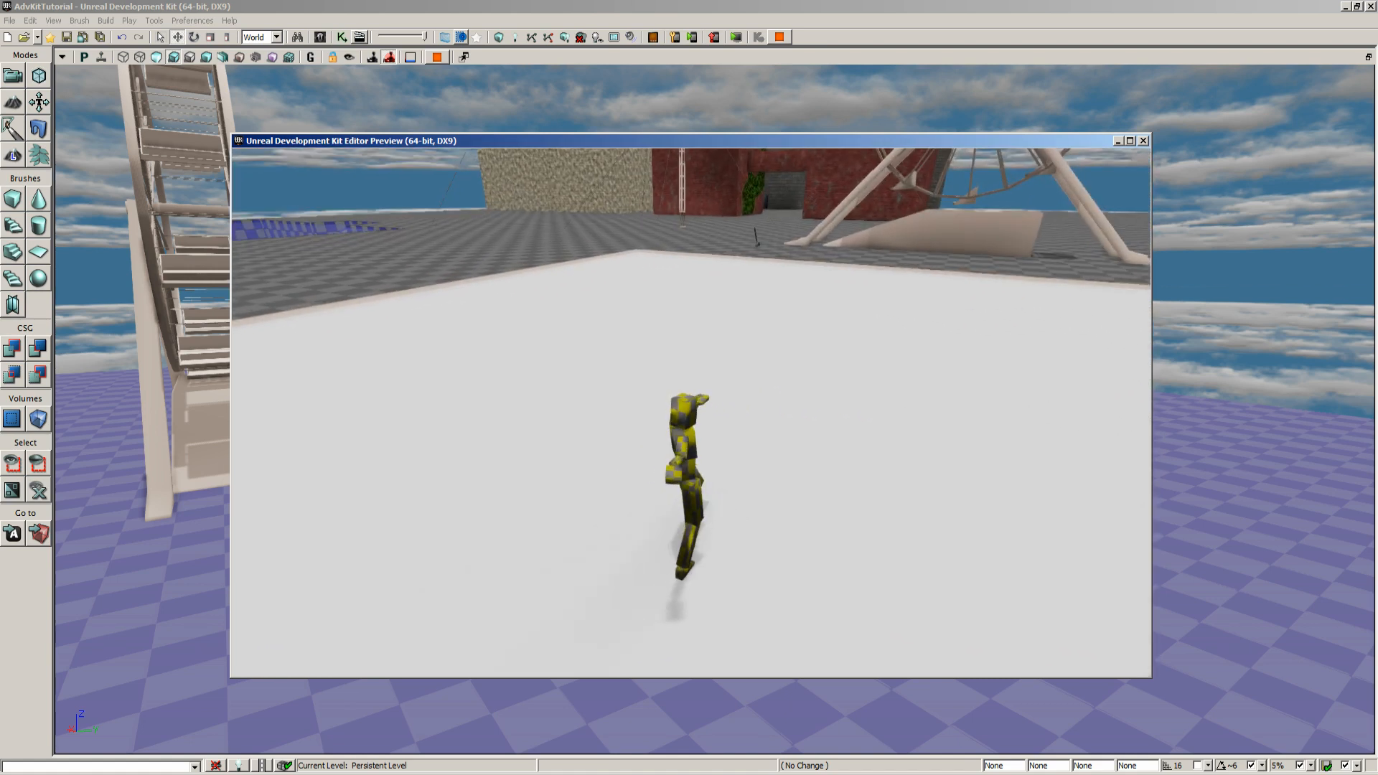
{"action": "key", "text": "w"}
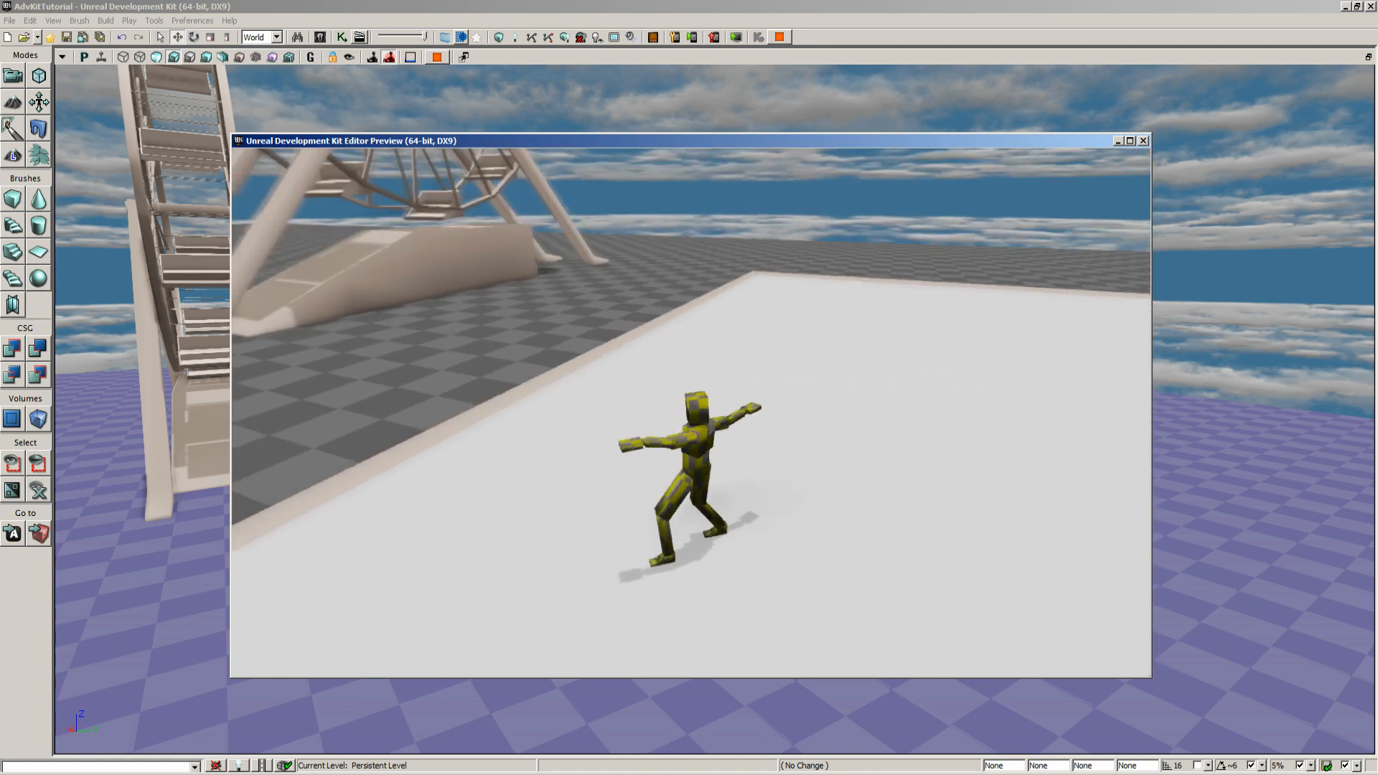
{"action": "key", "text": "space"}
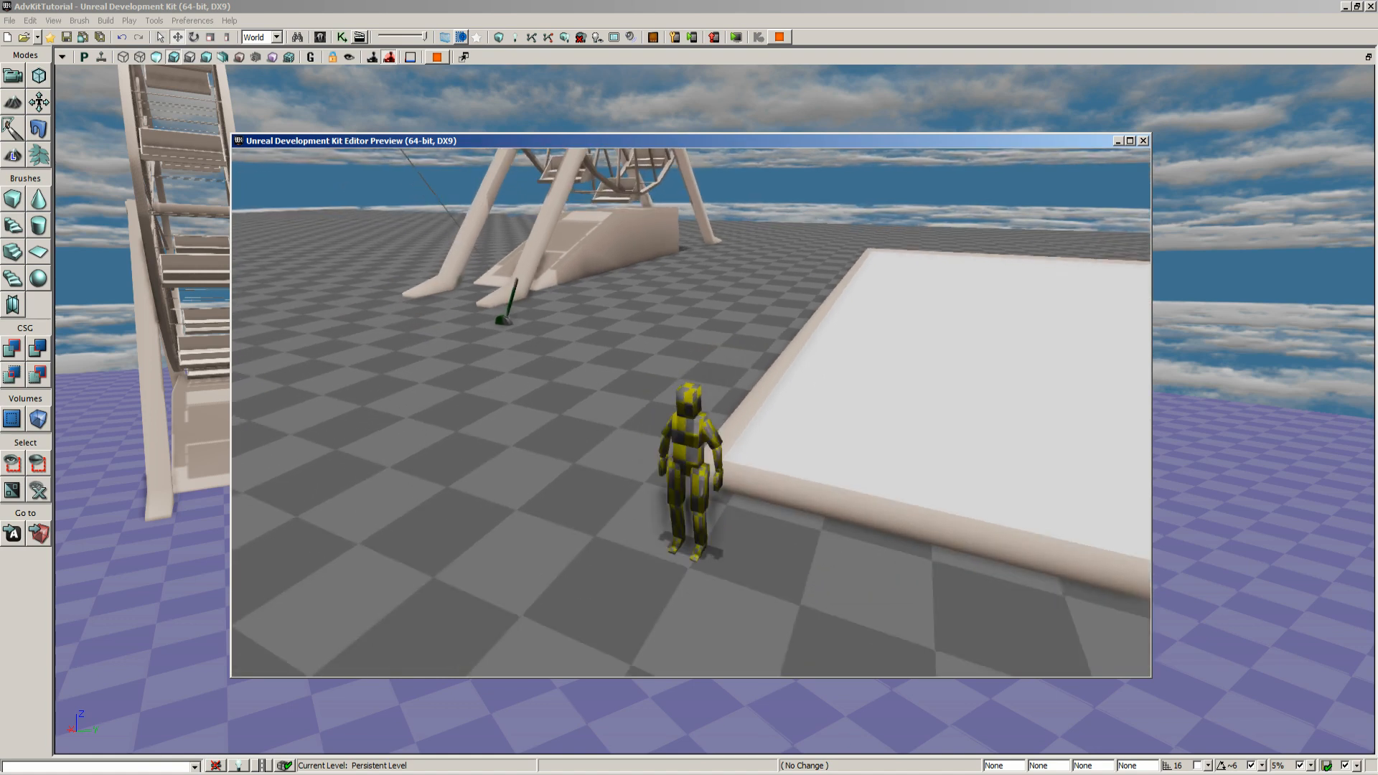
{"action": "key", "text": "Escape"}
- Find the ice rink's static mesh in the Content Browser, open it, and open the ice material used by its second element
{"action": "left_click", "coordinate": [721, 455]}
{"action": "right_click", "coordinate": [724, 446]}
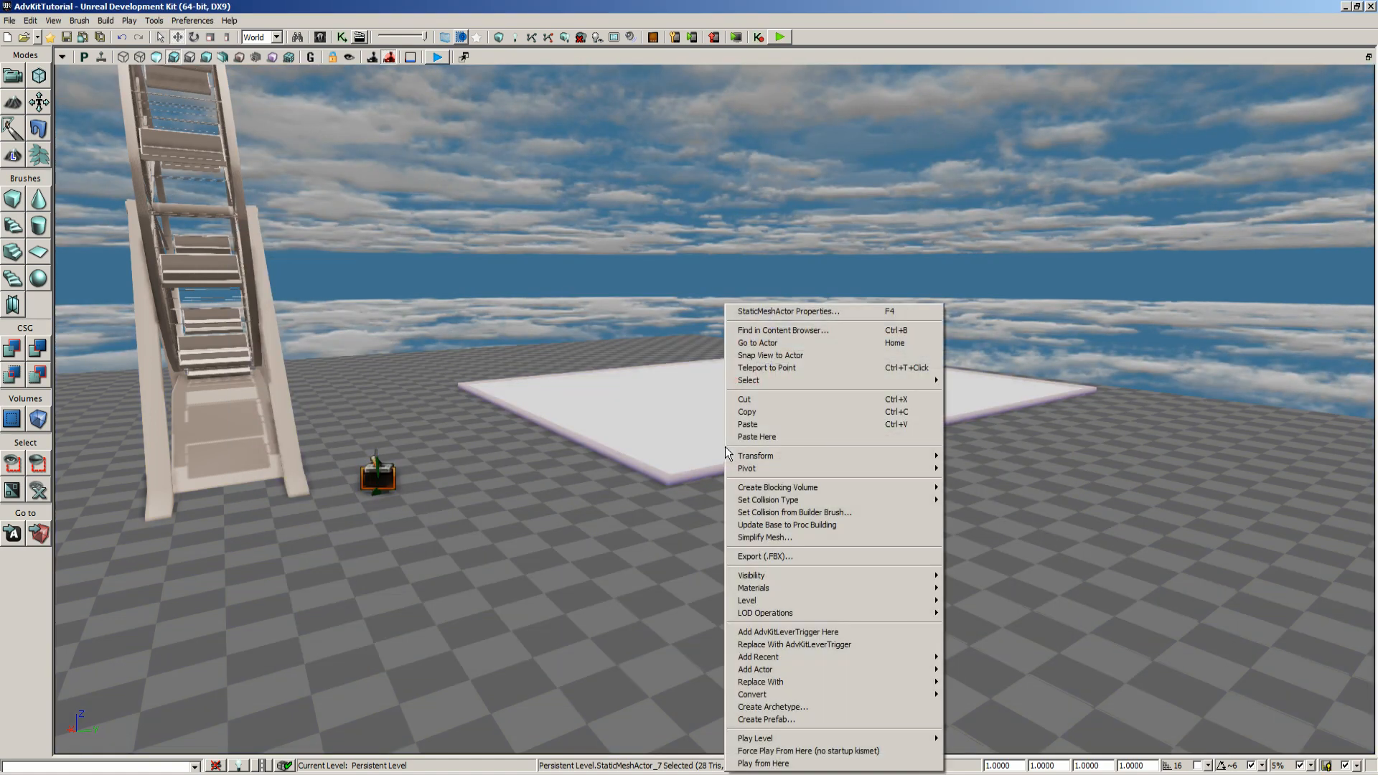
{"action": "left_click", "coordinate": [791, 332]}
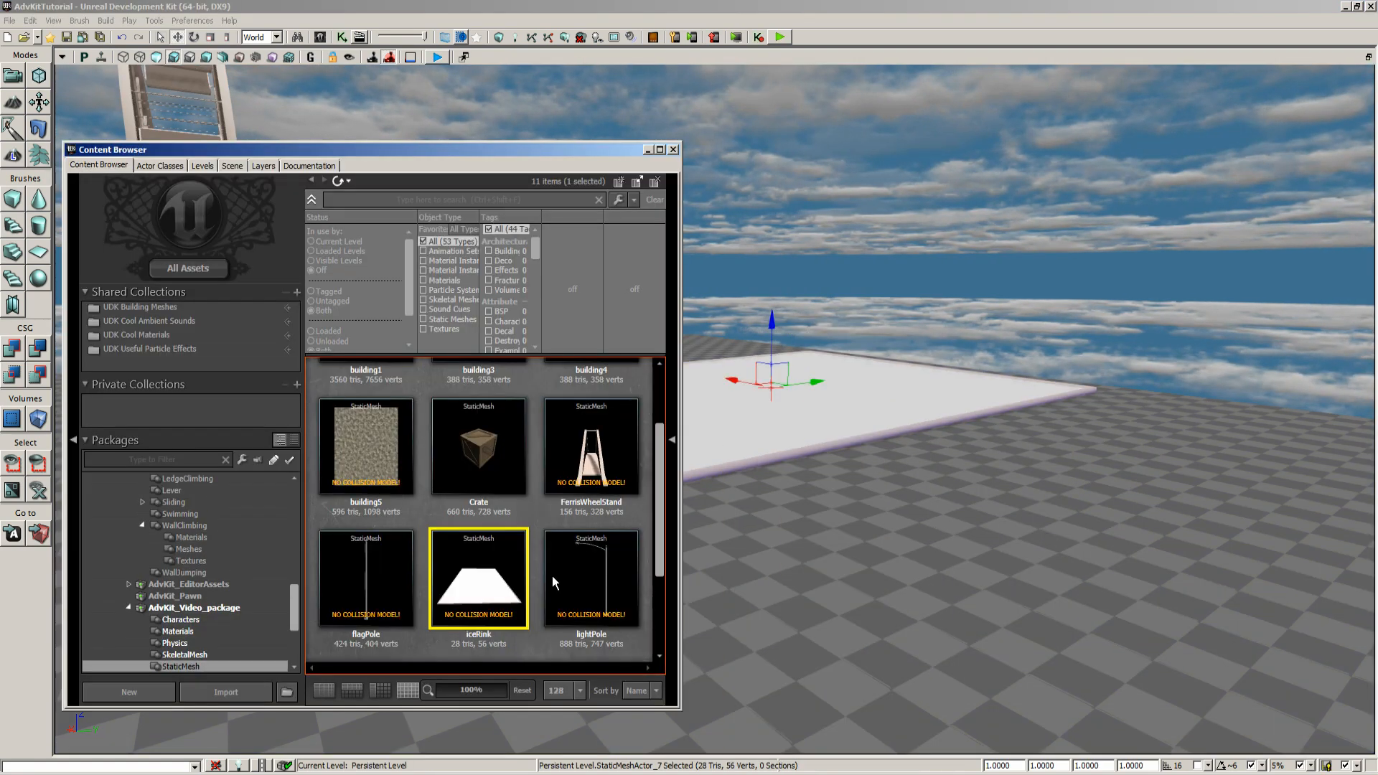
{"action": "double_click", "coordinate": [498, 580]}
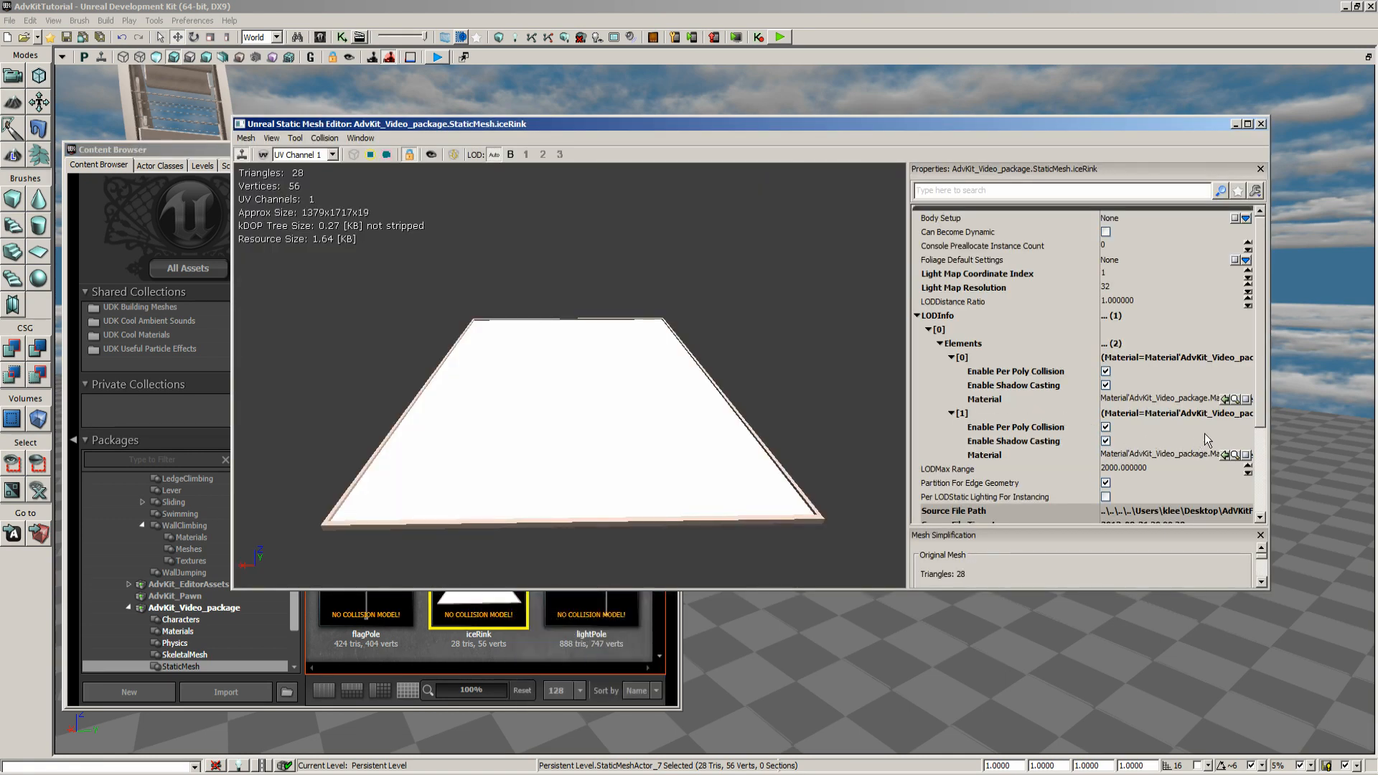
{"action": "left_click", "coordinate": [1235, 455]}
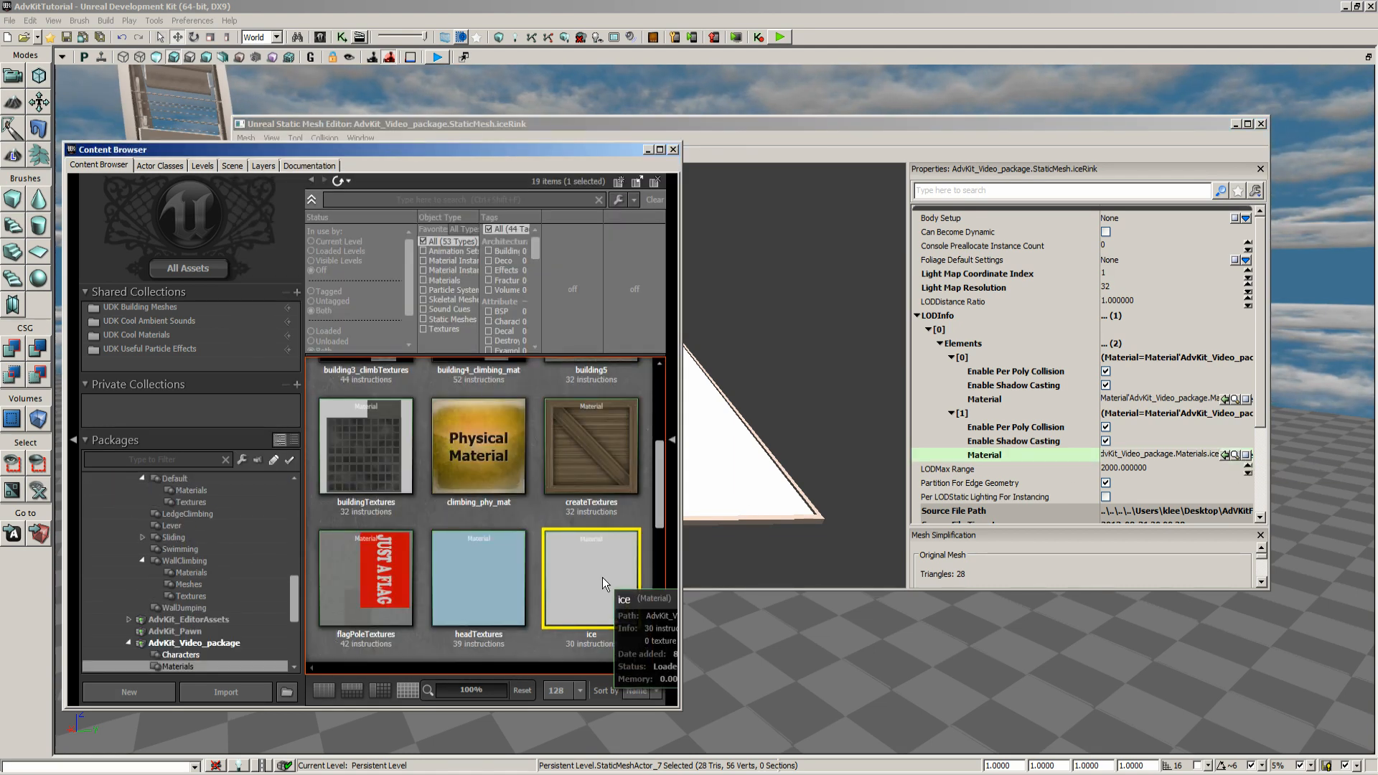
{"action": "double_click", "coordinate": [602, 577]}
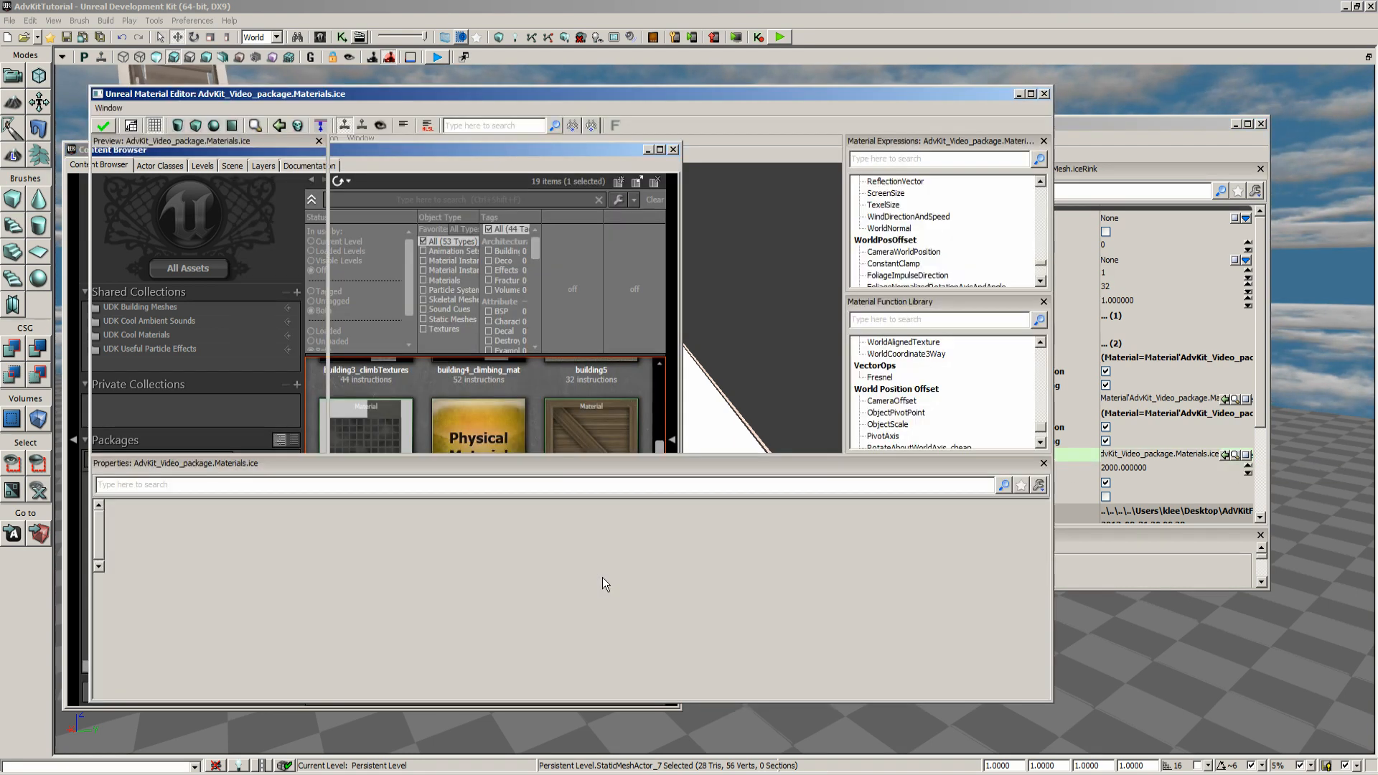
- Examine the ice material's color node and Phys Material setting, and locate the assigned physical material in the Content Browser
{"action": "left_click_drag", "start_coordinate": [643, 292], "coordinate": [349, 340]}
{"action": "left_click_drag", "start_coordinate": [474, 318], "coordinate": [530, 345]}
{"action": "left_click", "coordinate": [629, 304]}
{"action": "scroll", "coordinate": [596, 309], "scroll_direction": "down", "scroll_amount": 2}
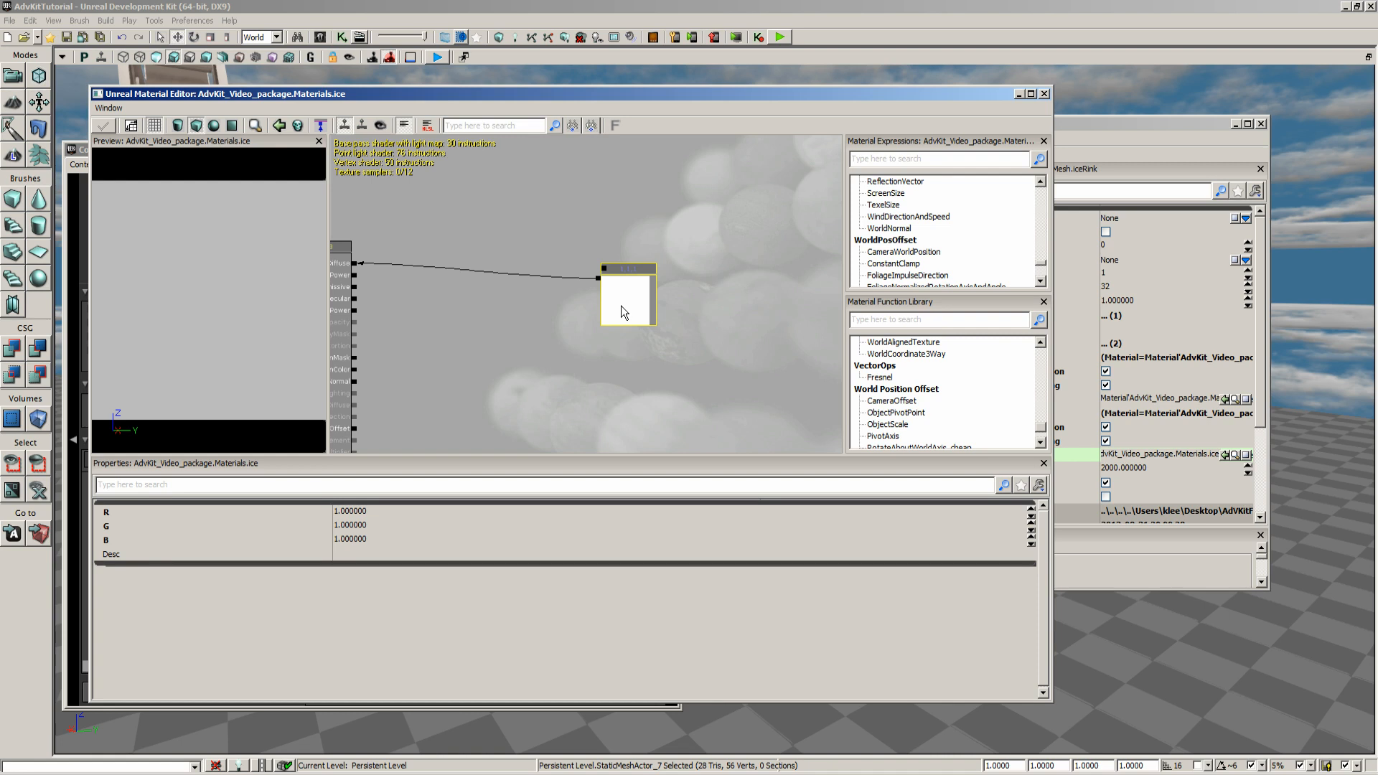
{"action": "left_click_drag", "start_coordinate": [489, 332], "coordinate": [616, 317]}
{"action": "left_click", "coordinate": [424, 280]}
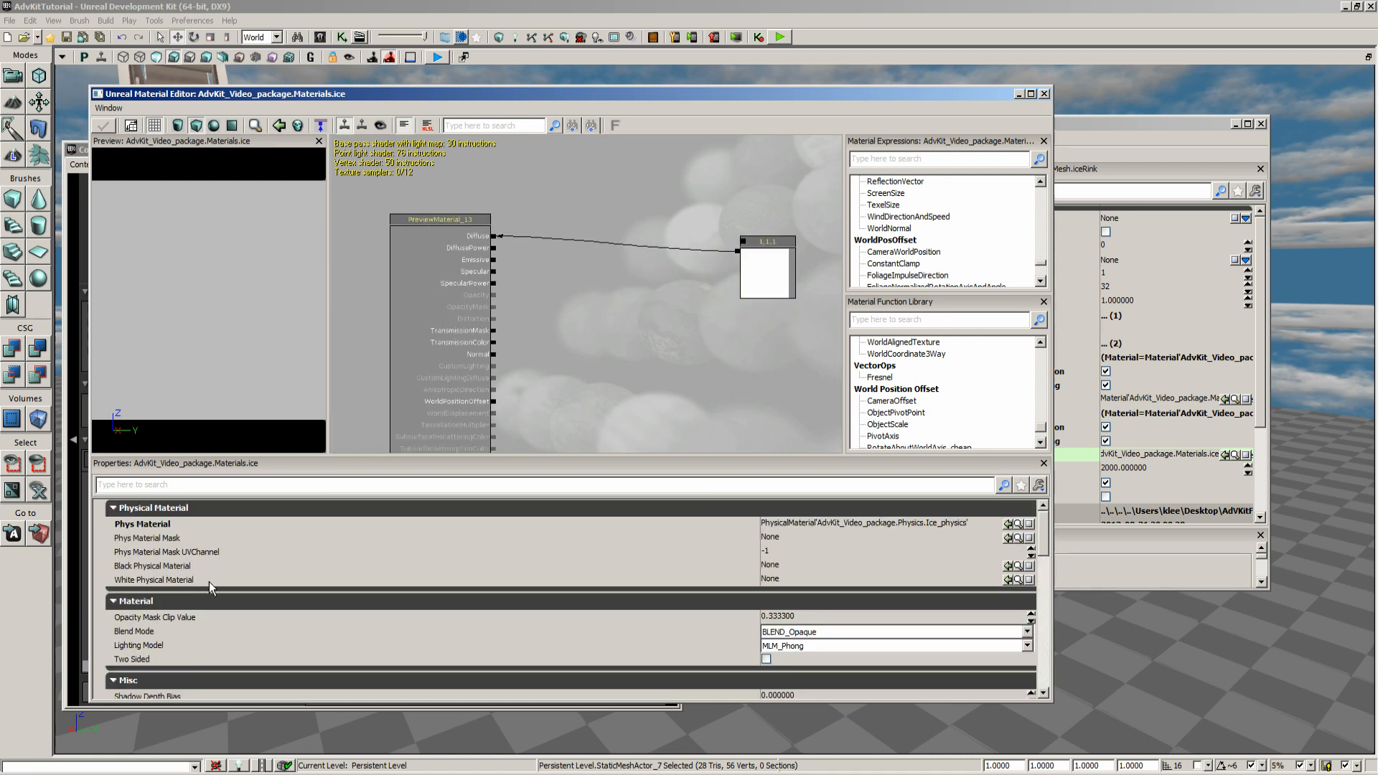
{"action": "left_click", "coordinate": [147, 530]}
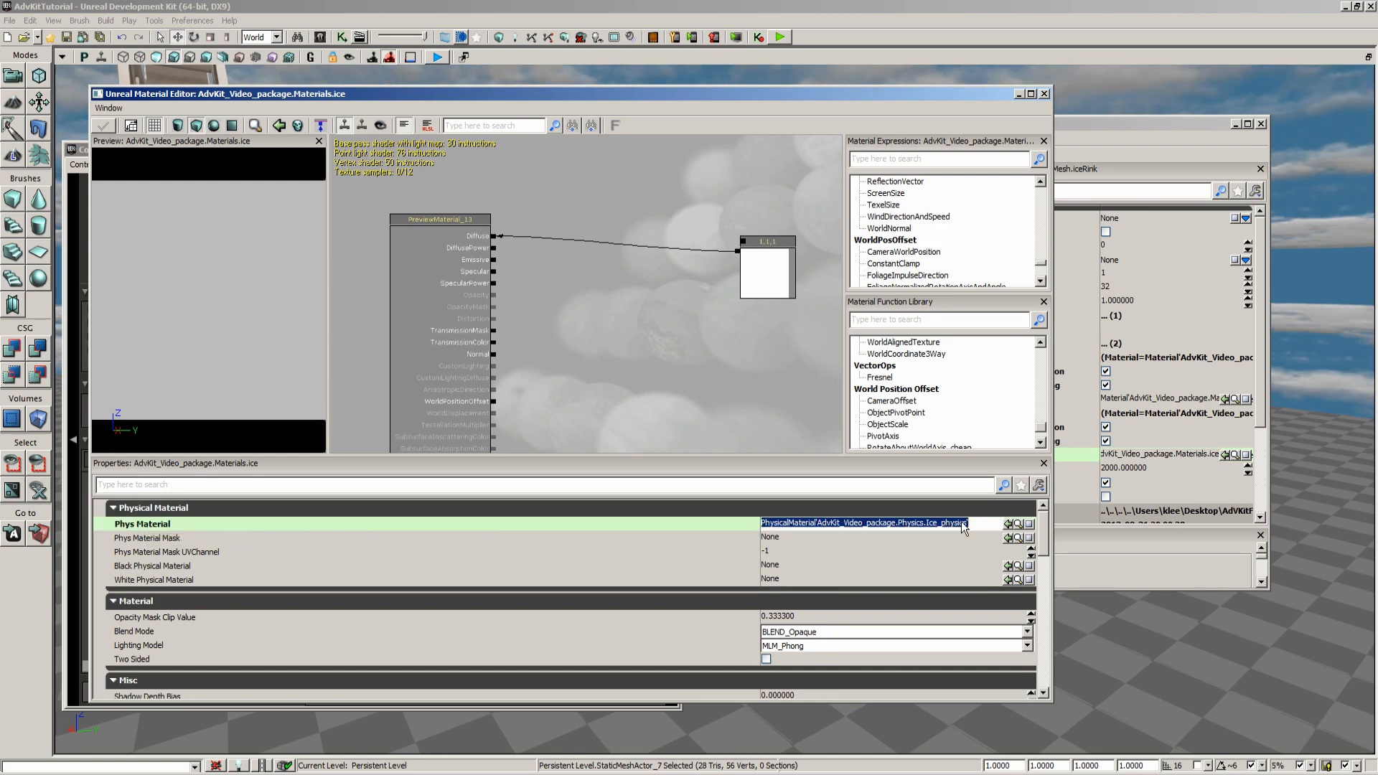
{"action": "left_click", "coordinate": [1018, 523]}
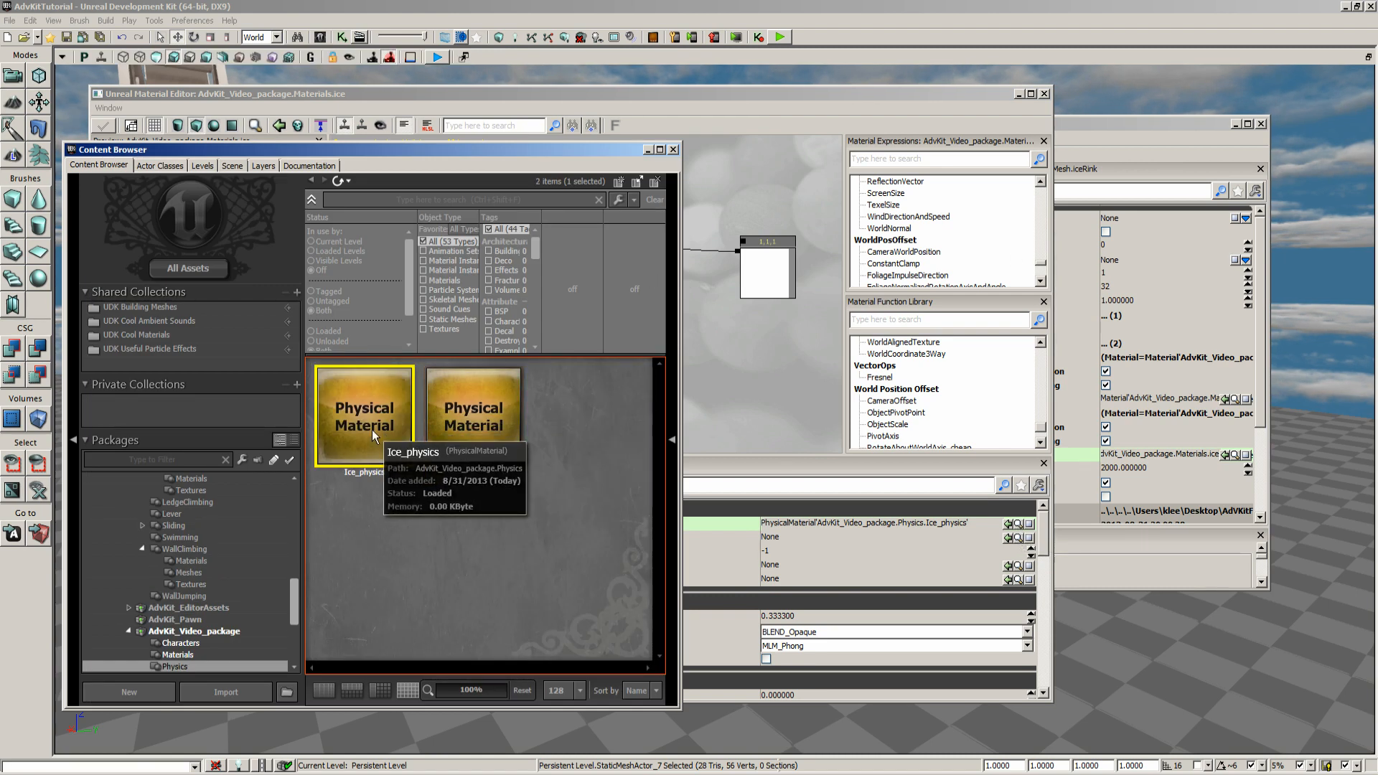
- Examine the Physical Material Property class options and Is Slide setting of Ice_physics, then close the open asset windows
{"action": "double_click", "coordinate": [369, 420]}
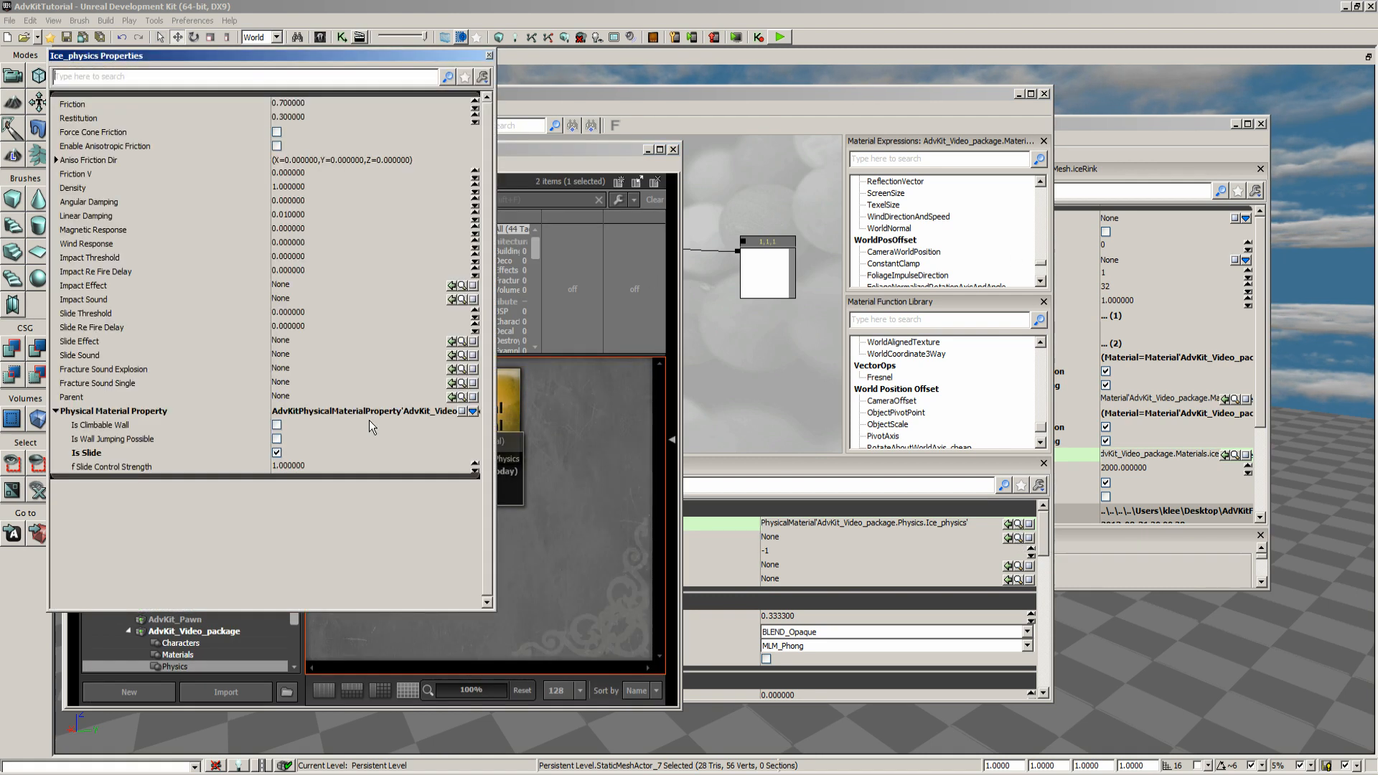
{"action": "left_click", "coordinate": [473, 412]}
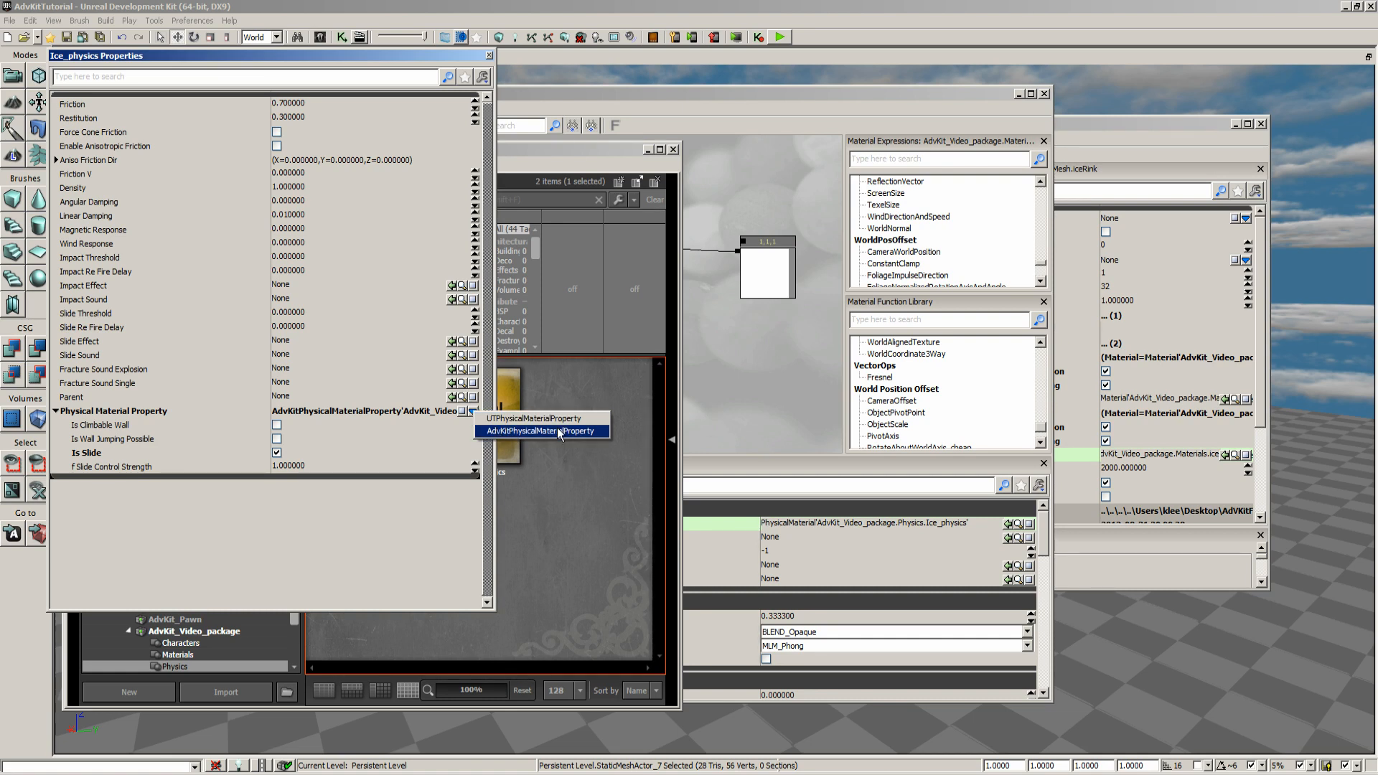
{"action": "left_click", "coordinate": [123, 452]}
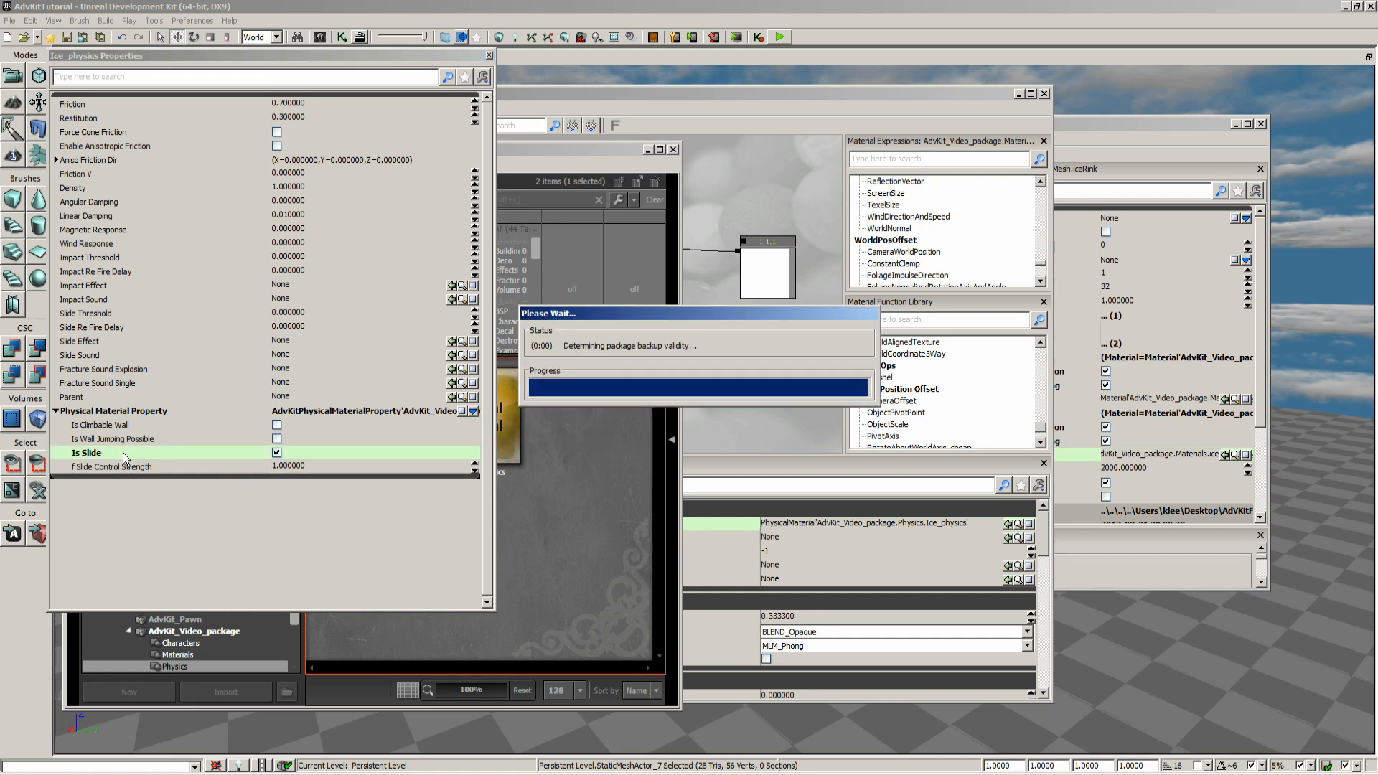
{"action": "left_click", "coordinate": [490, 55]}
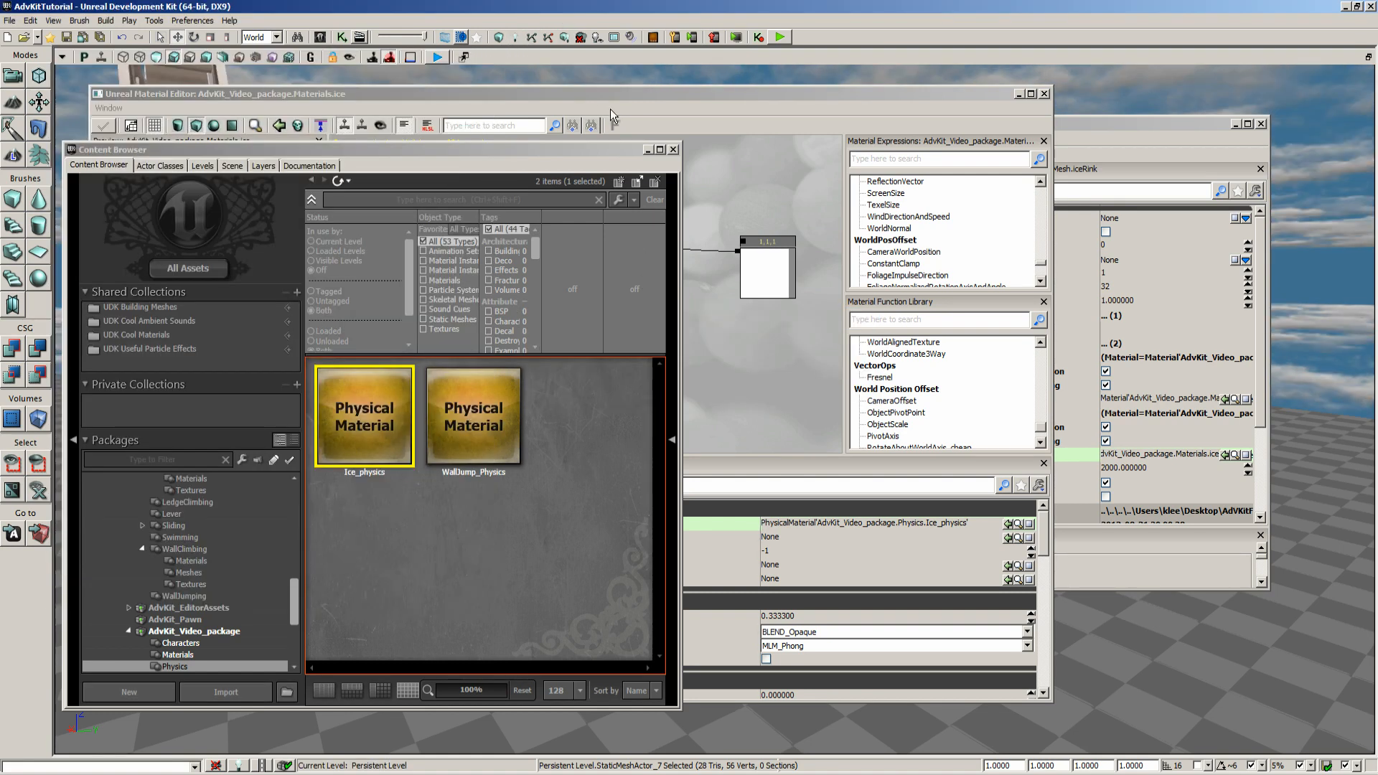
{"action": "left_click", "coordinate": [674, 151]}
{"action": "left_click", "coordinate": [455, 308]}
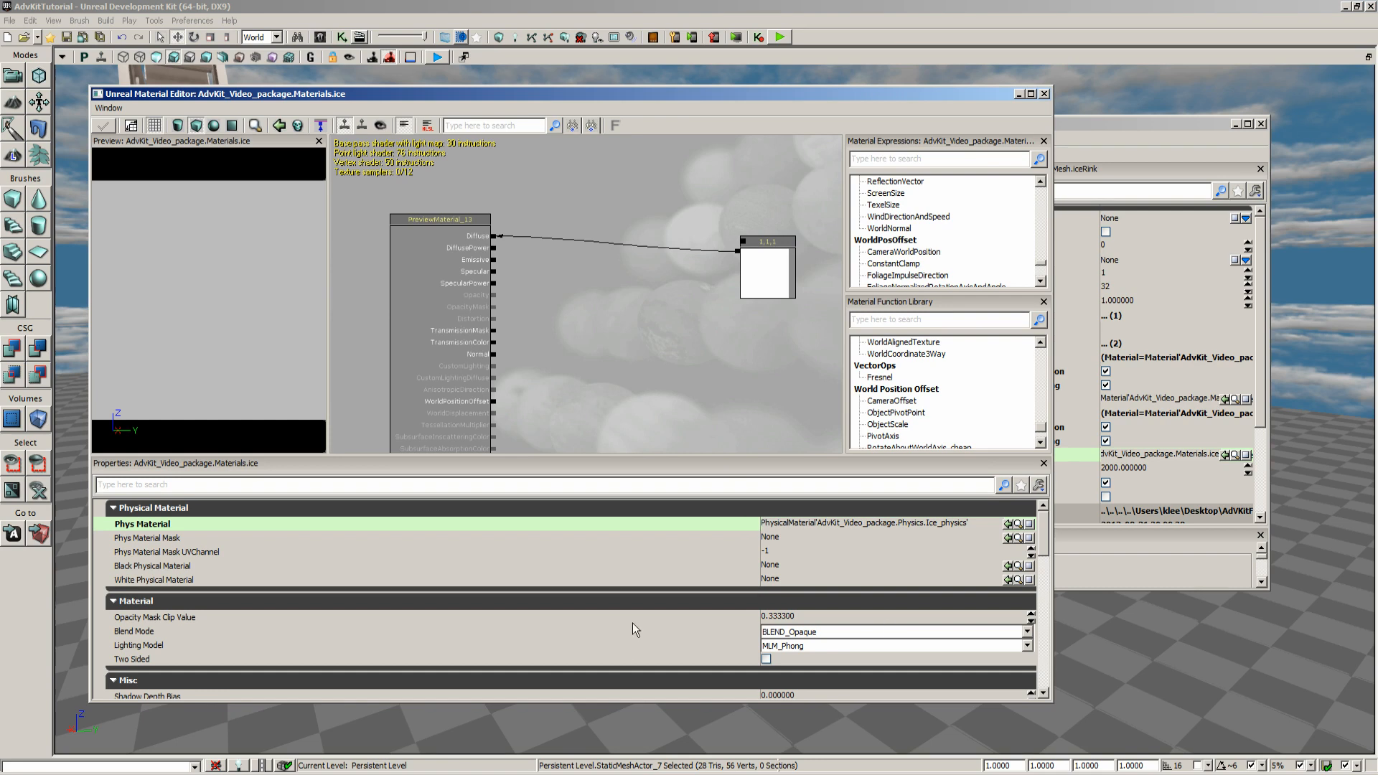
{"action": "left_click", "coordinate": [1044, 94]}
{"action": "left_click", "coordinate": [1260, 124]}
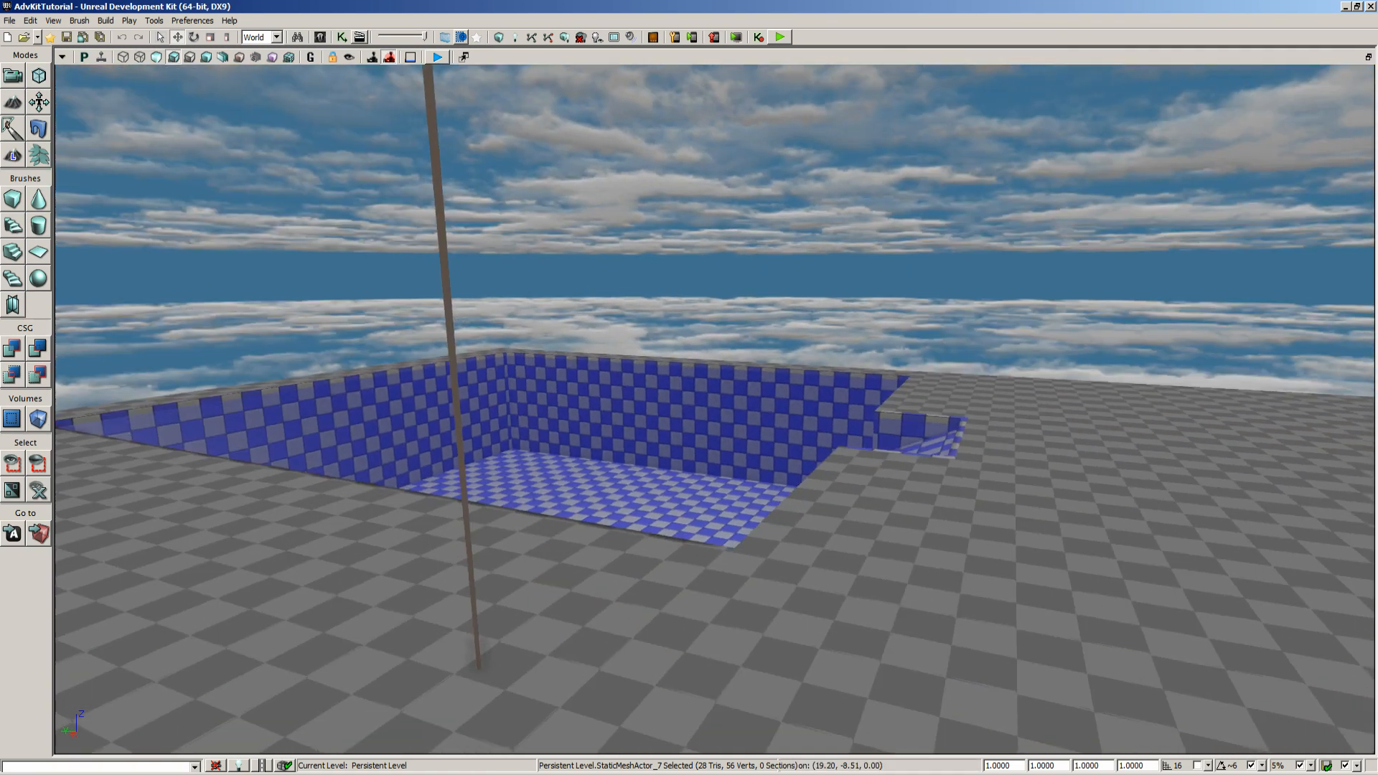
- Playtest the level from the floor beside the blue checkered pool, swim the character through the water and out, and end the preview
{"action": "left_click_drag", "start_coordinate": [689, 409], "coordinate": [442, 436]}
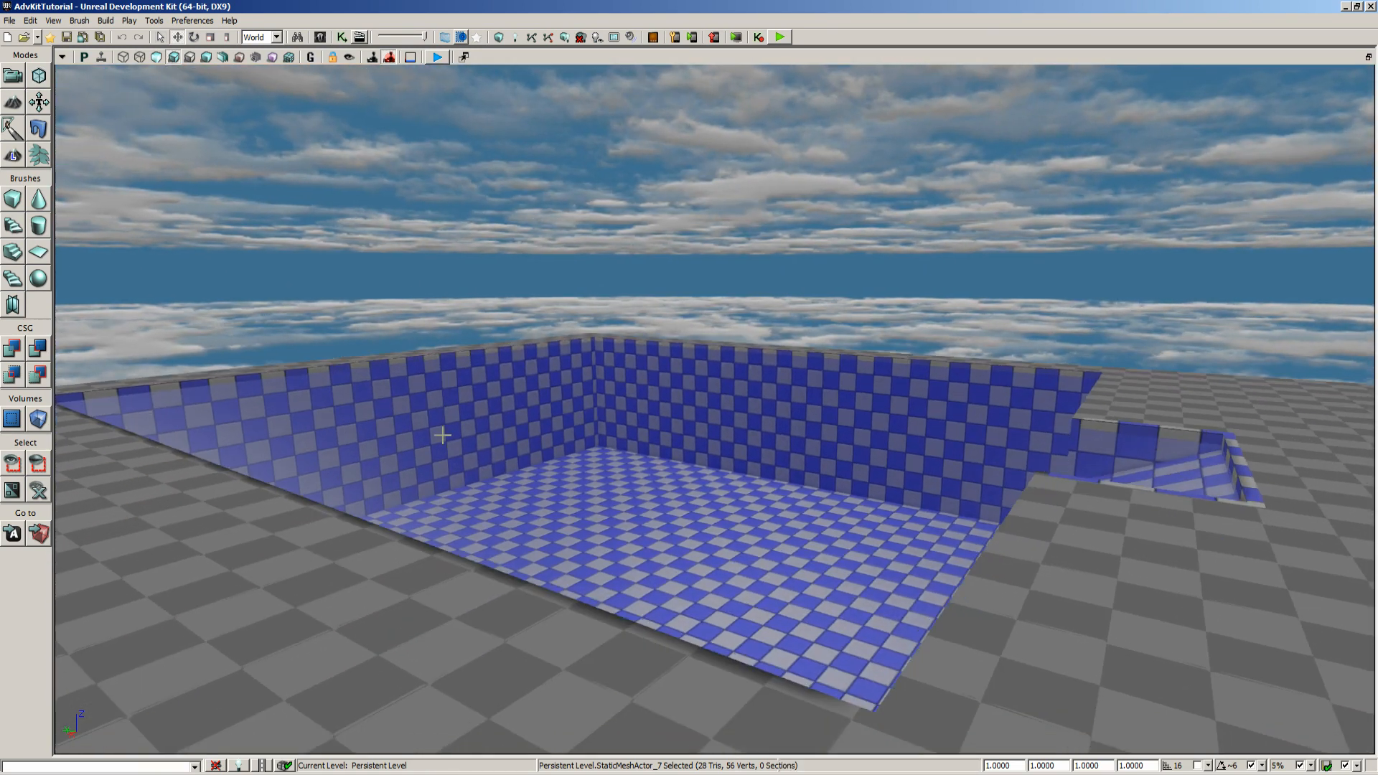
{"action": "right_click", "coordinate": [441, 618]}
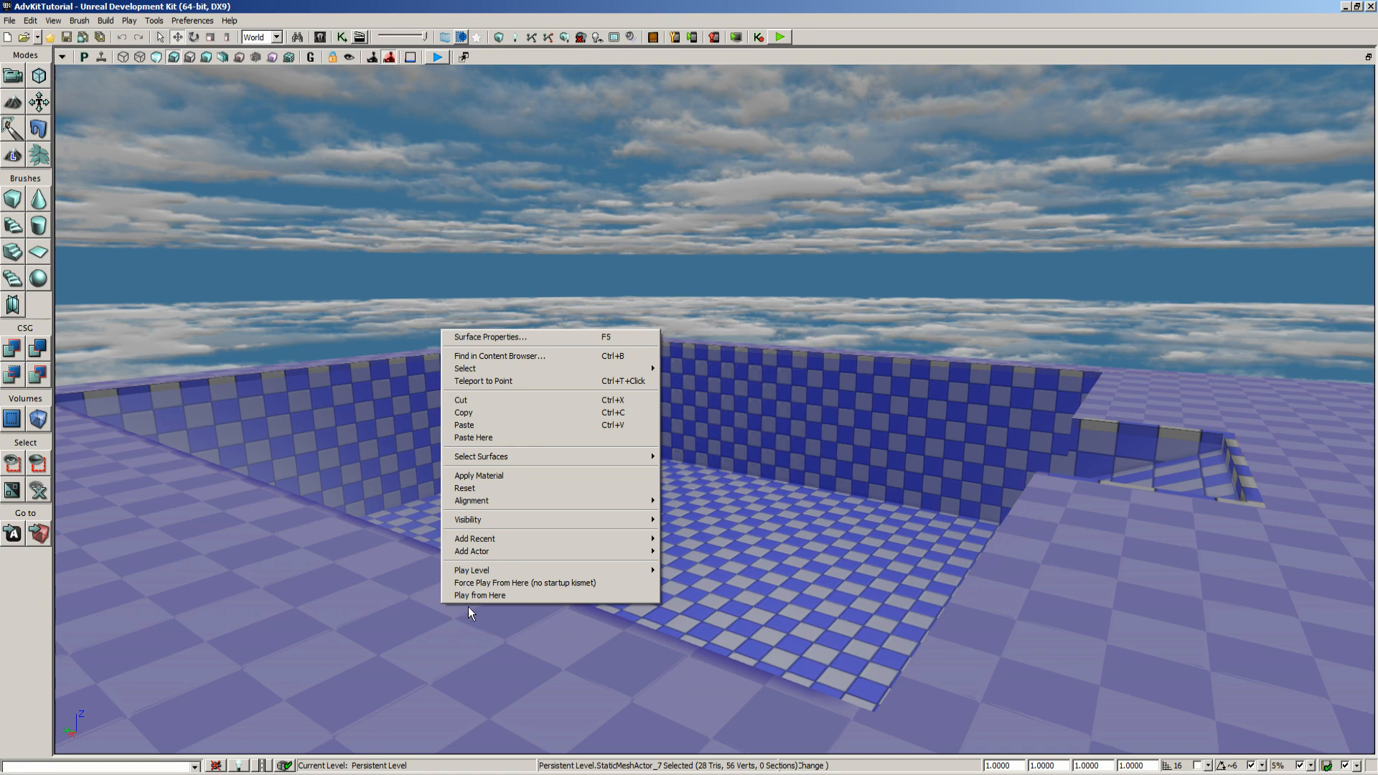
{"action": "left_click", "coordinate": [499, 595]}
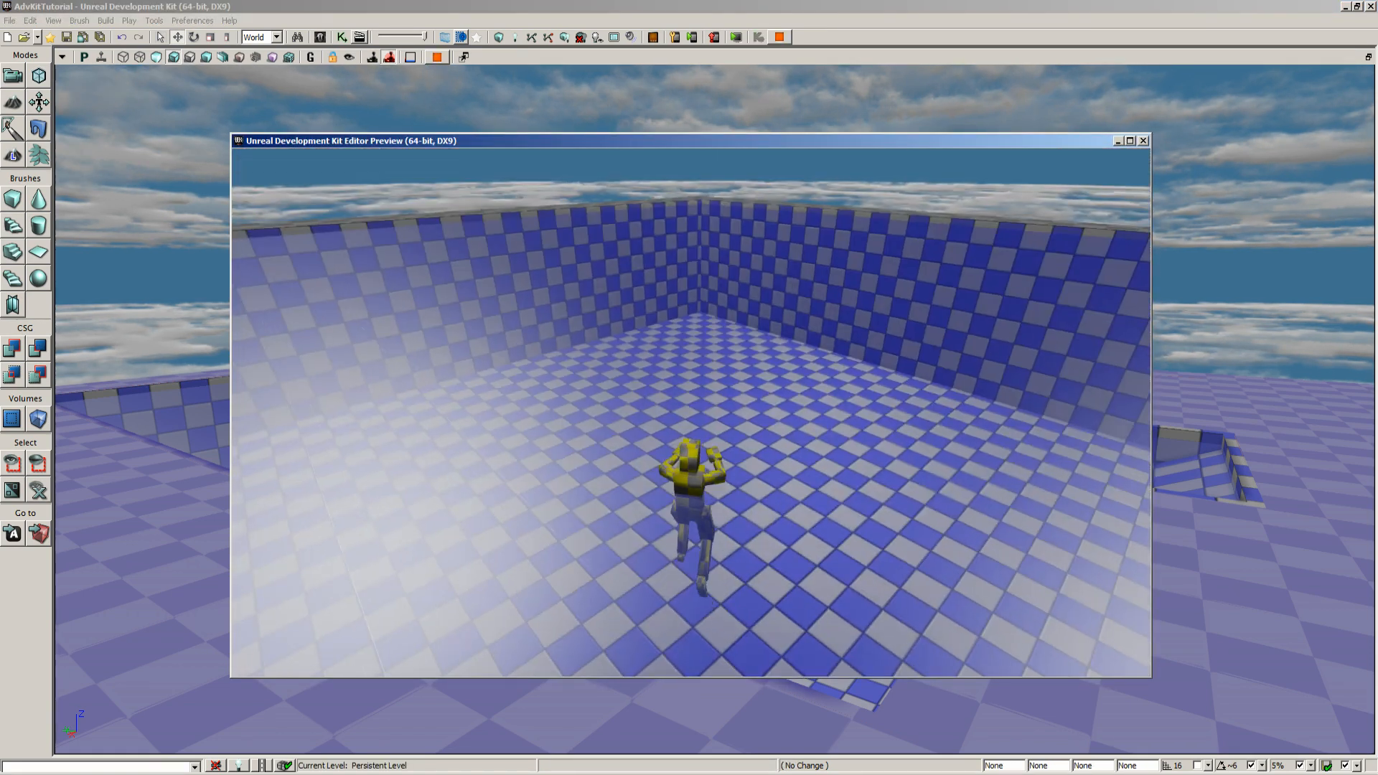
{"action": "key", "text": "w"}
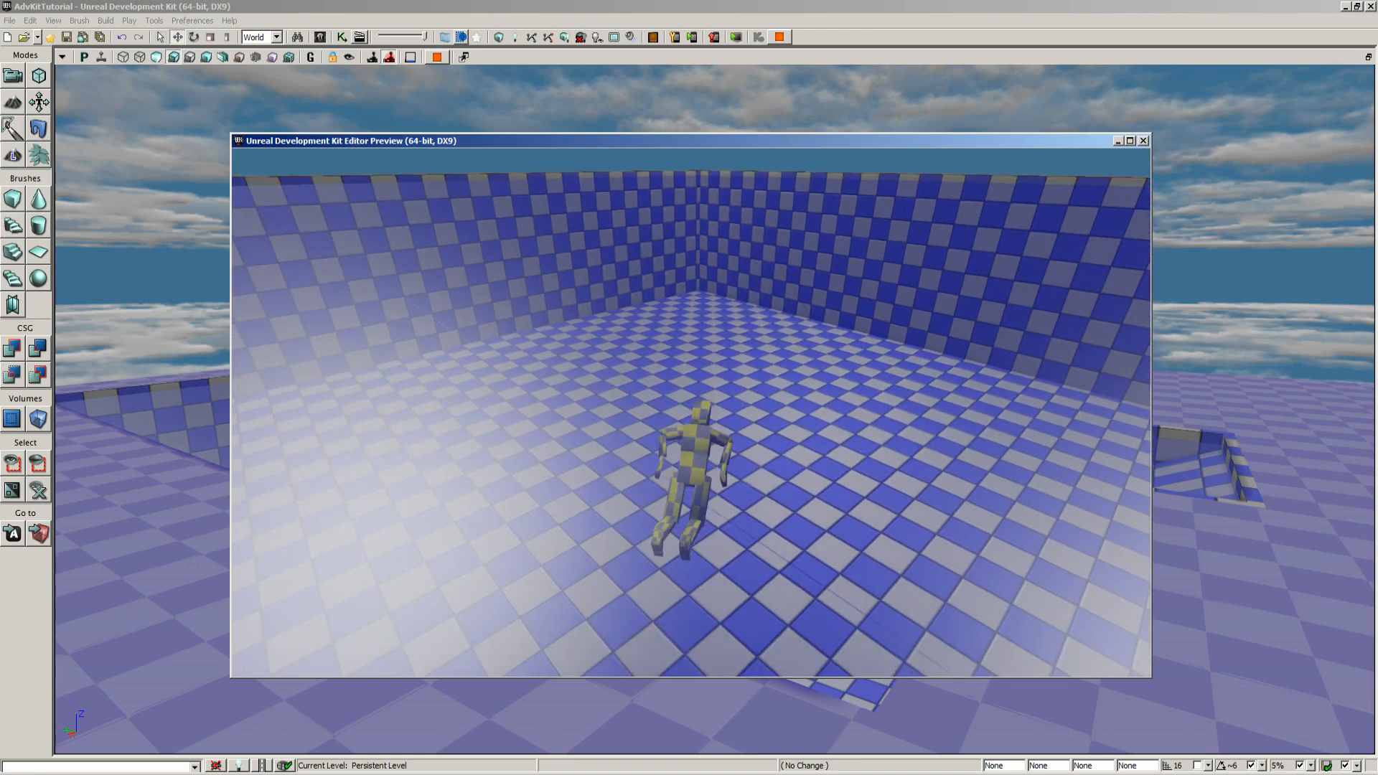
{"action": "key", "text": "w"}
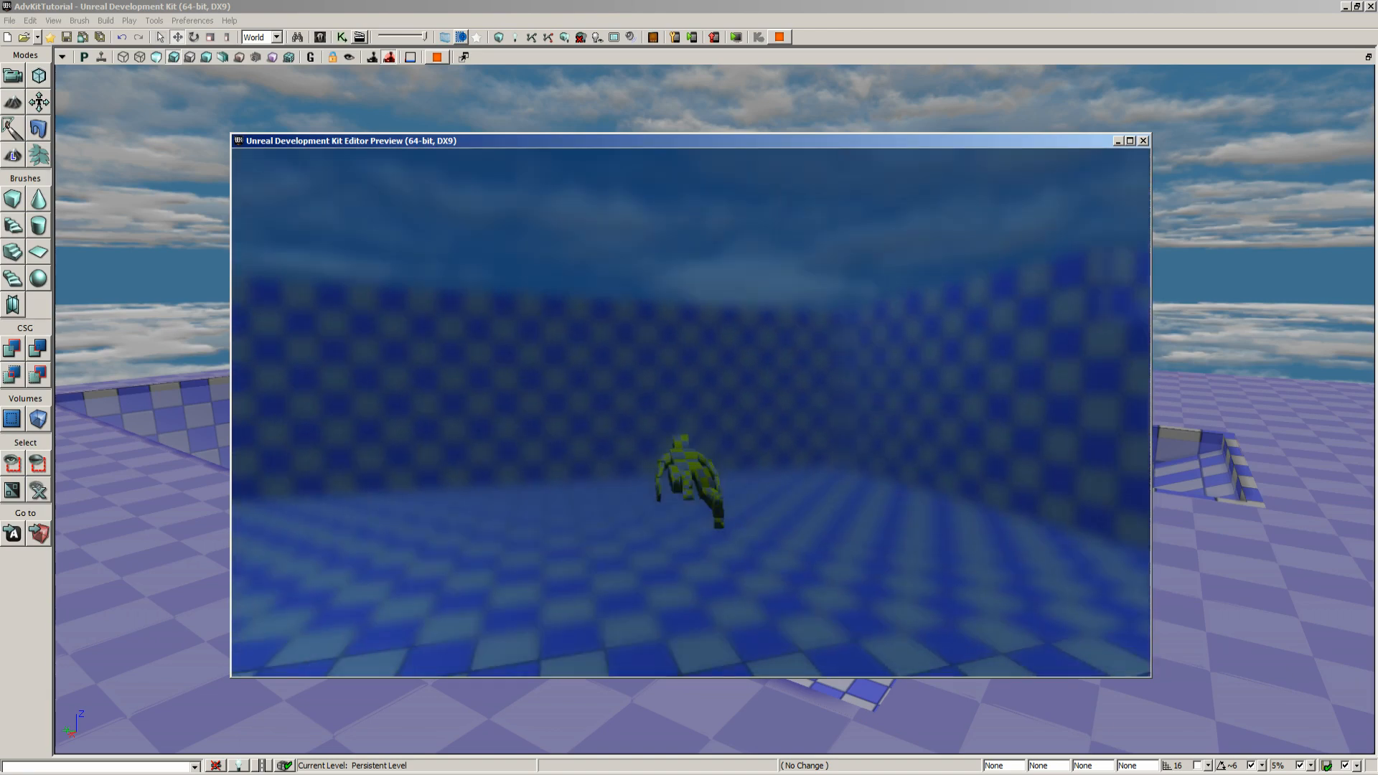
{"action": "key", "text": "w"}
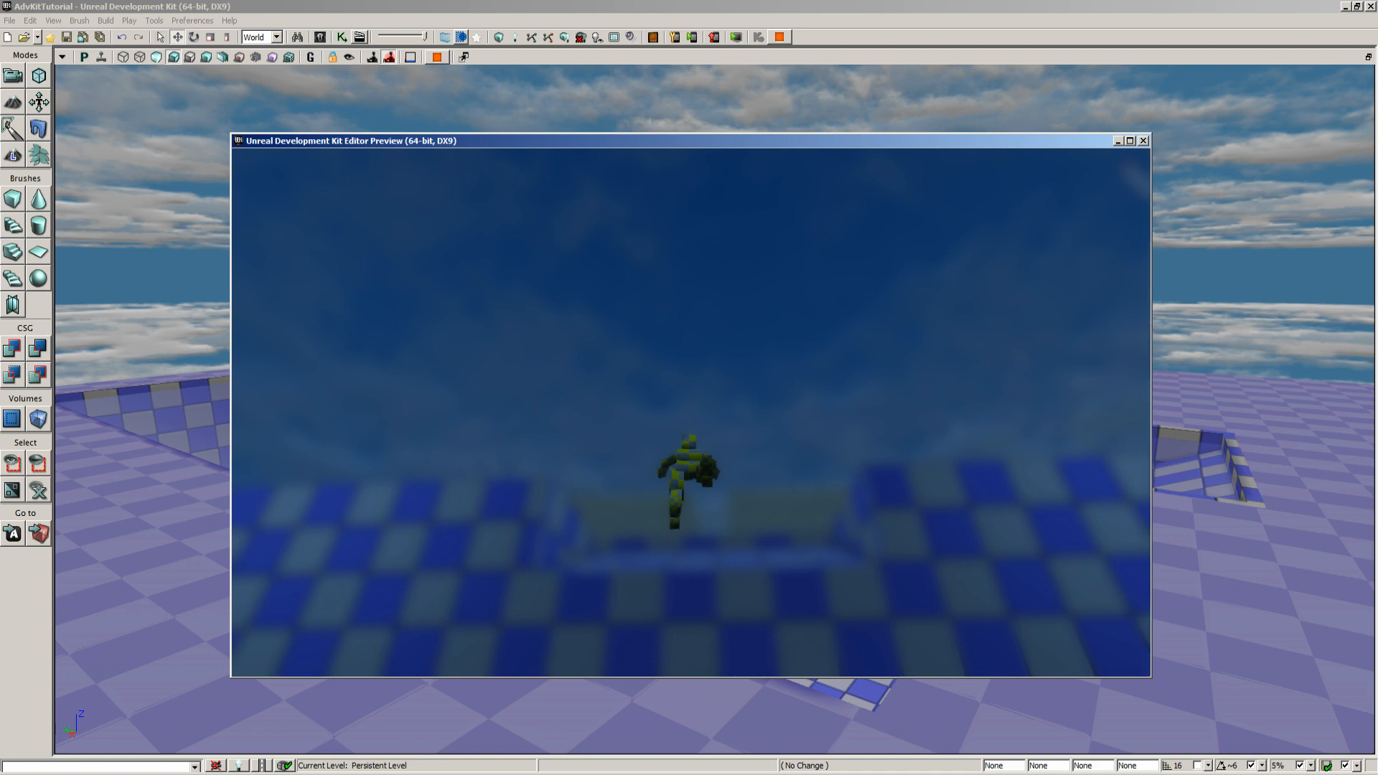
{"action": "key", "text": "w"}
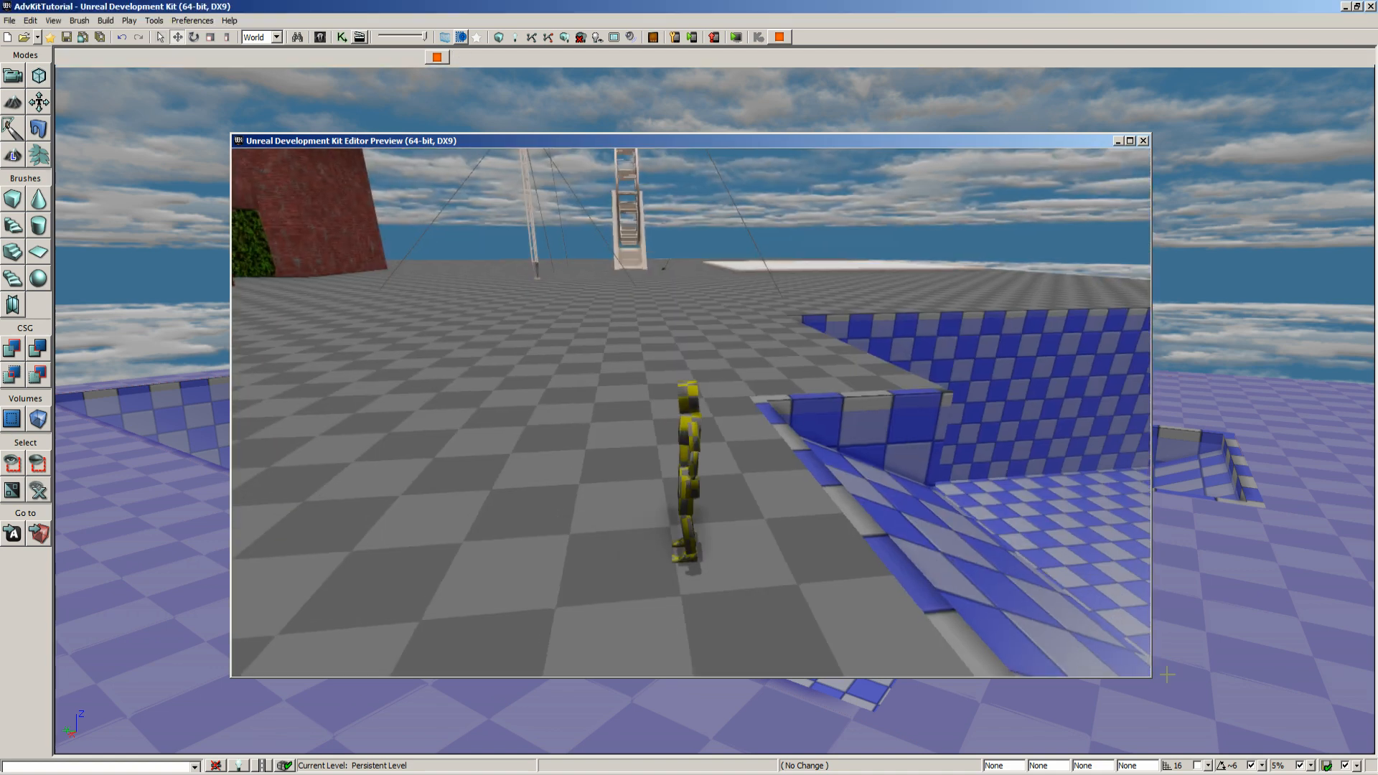
{"action": "key", "text": "Escape"}
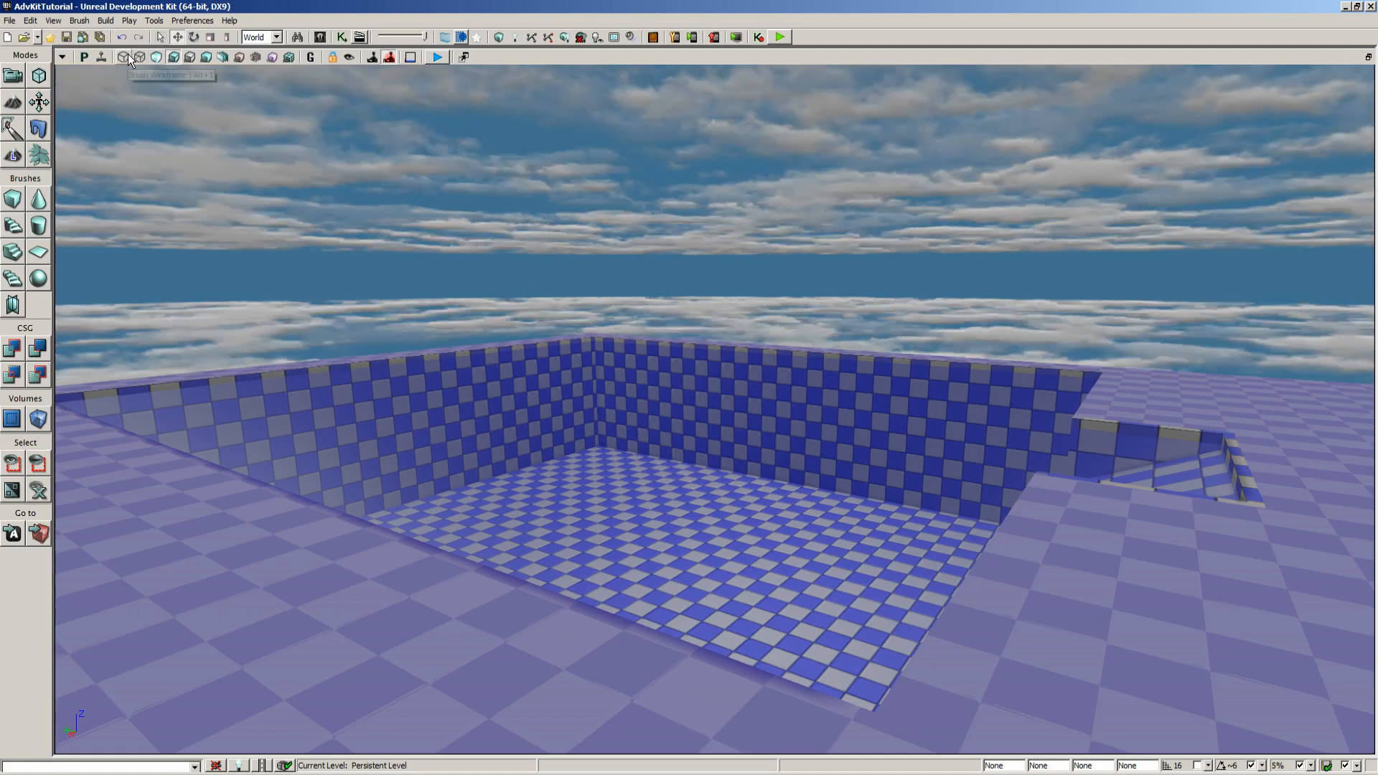
- Switch the viewport to wireframe and show the properties of the post process volume around the pool
{"action": "left_click", "coordinate": [123, 57]}
{"action": "left_click", "coordinate": [597, 427]}
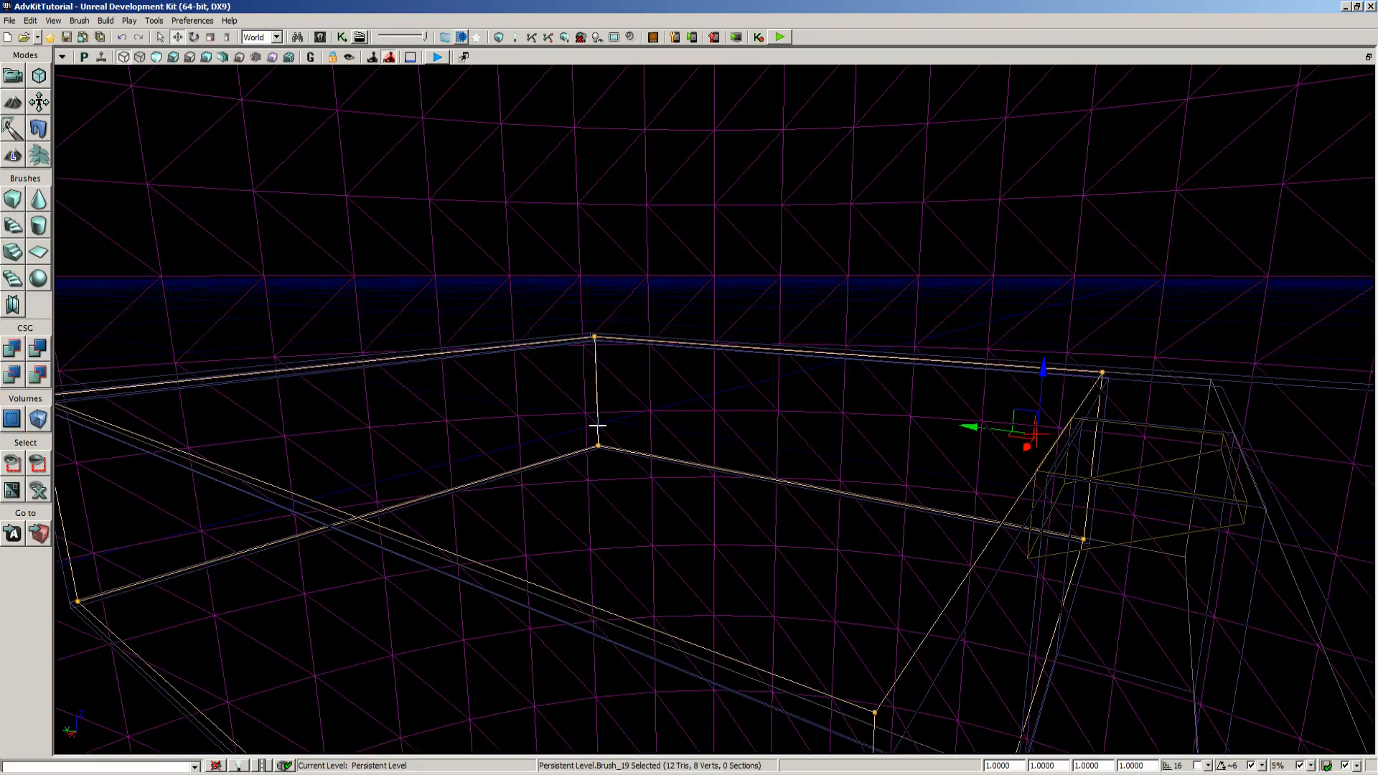
{"action": "double_click", "coordinate": [597, 426]}
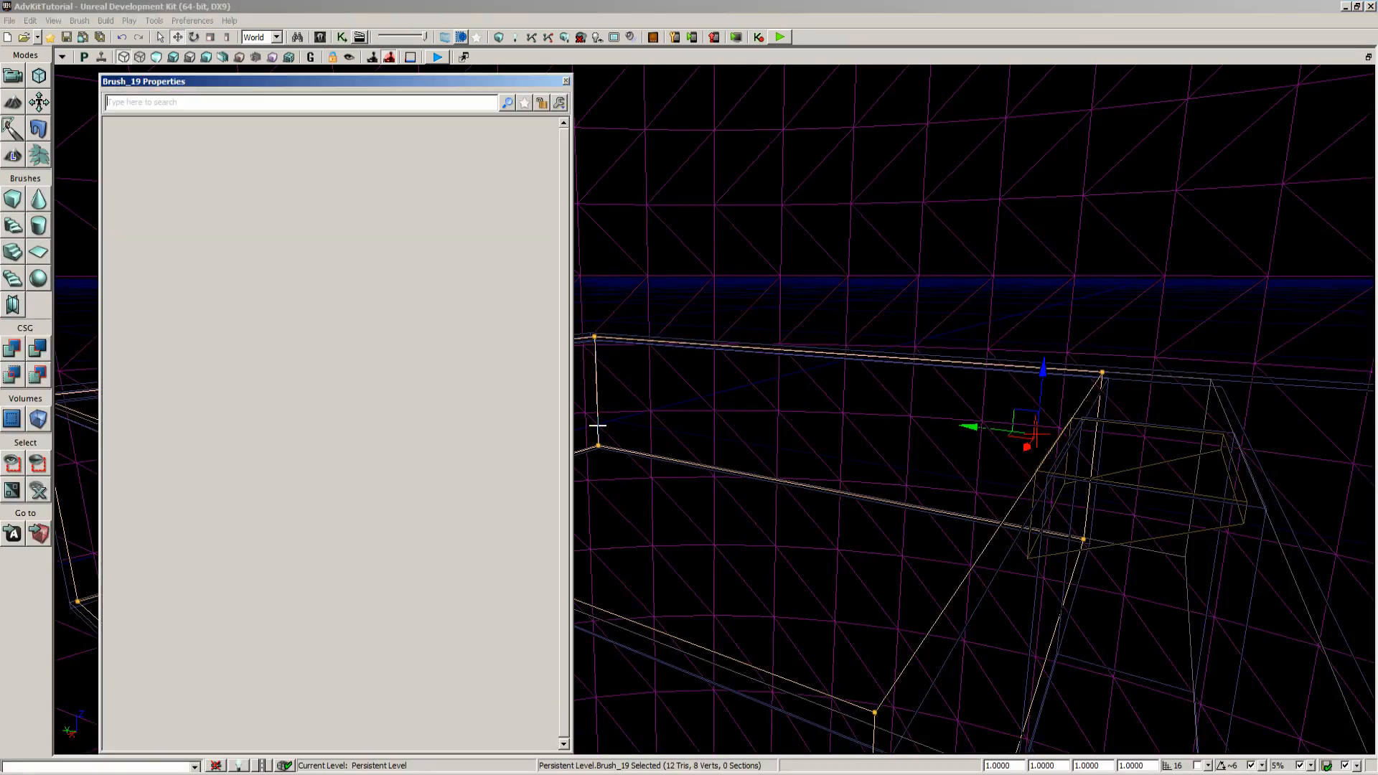
{"action": "left_click", "coordinate": [707, 470]}
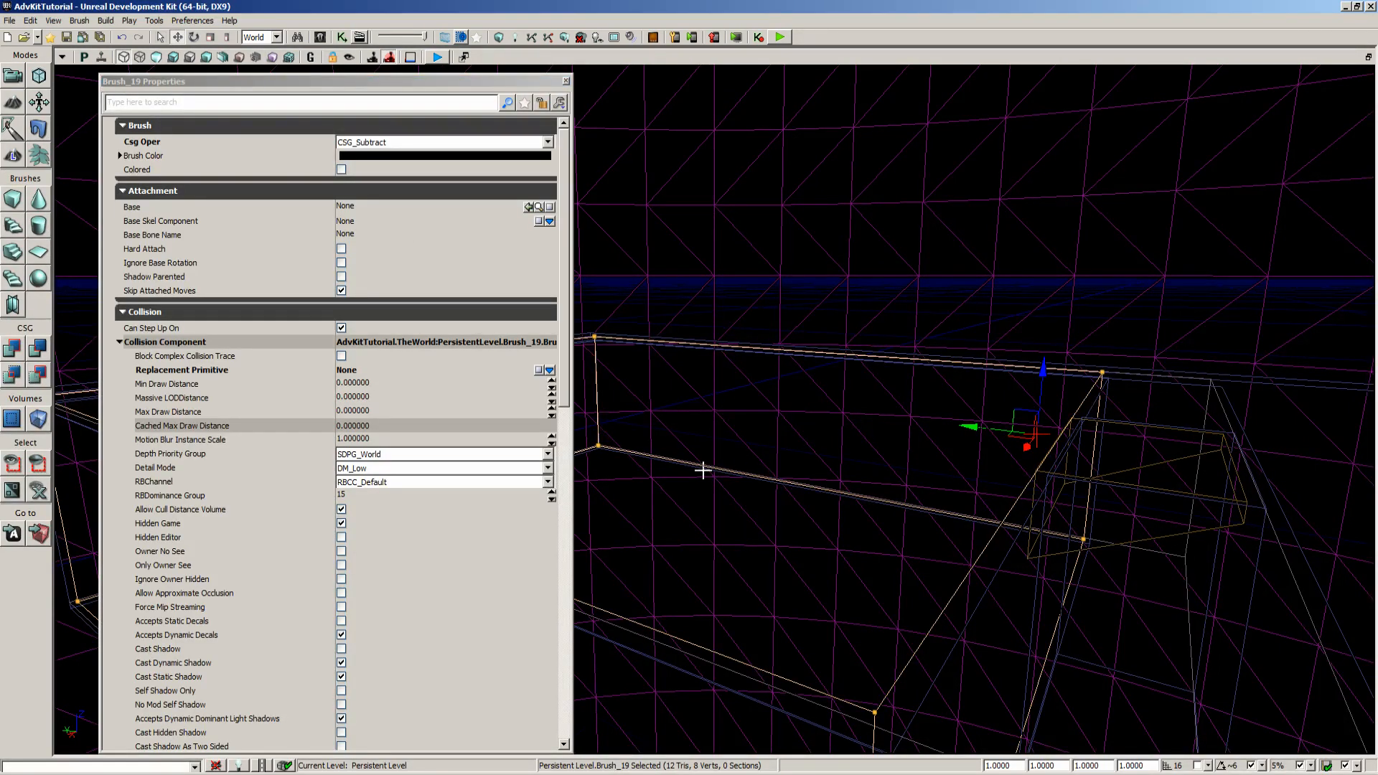
{"action": "left_click", "coordinate": [710, 471]}
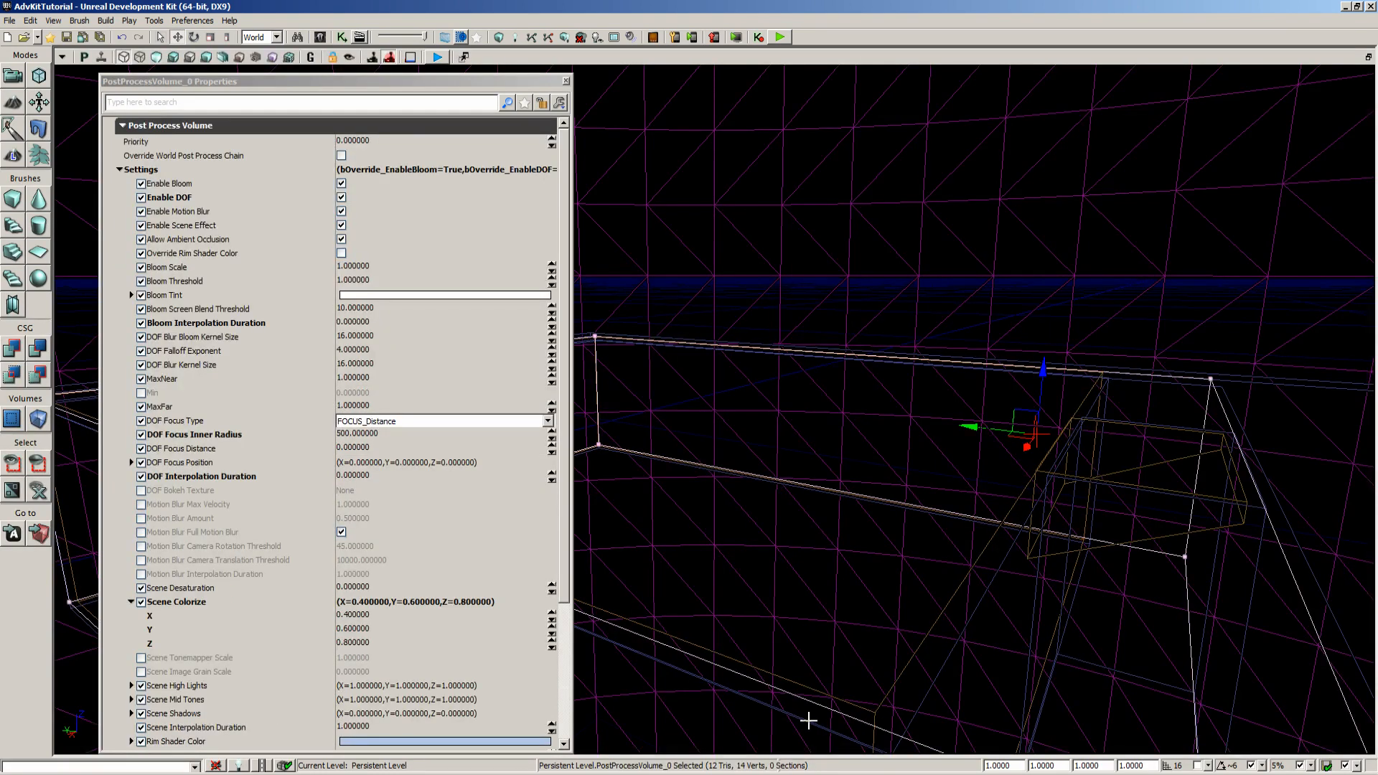
- Inspect the brushes at the pool's corner in wireframe and reselect the post process volume to show its properties
{"action": "right_click_drag", "start_coordinate": [922, 562], "coordinate": [922, 563]}
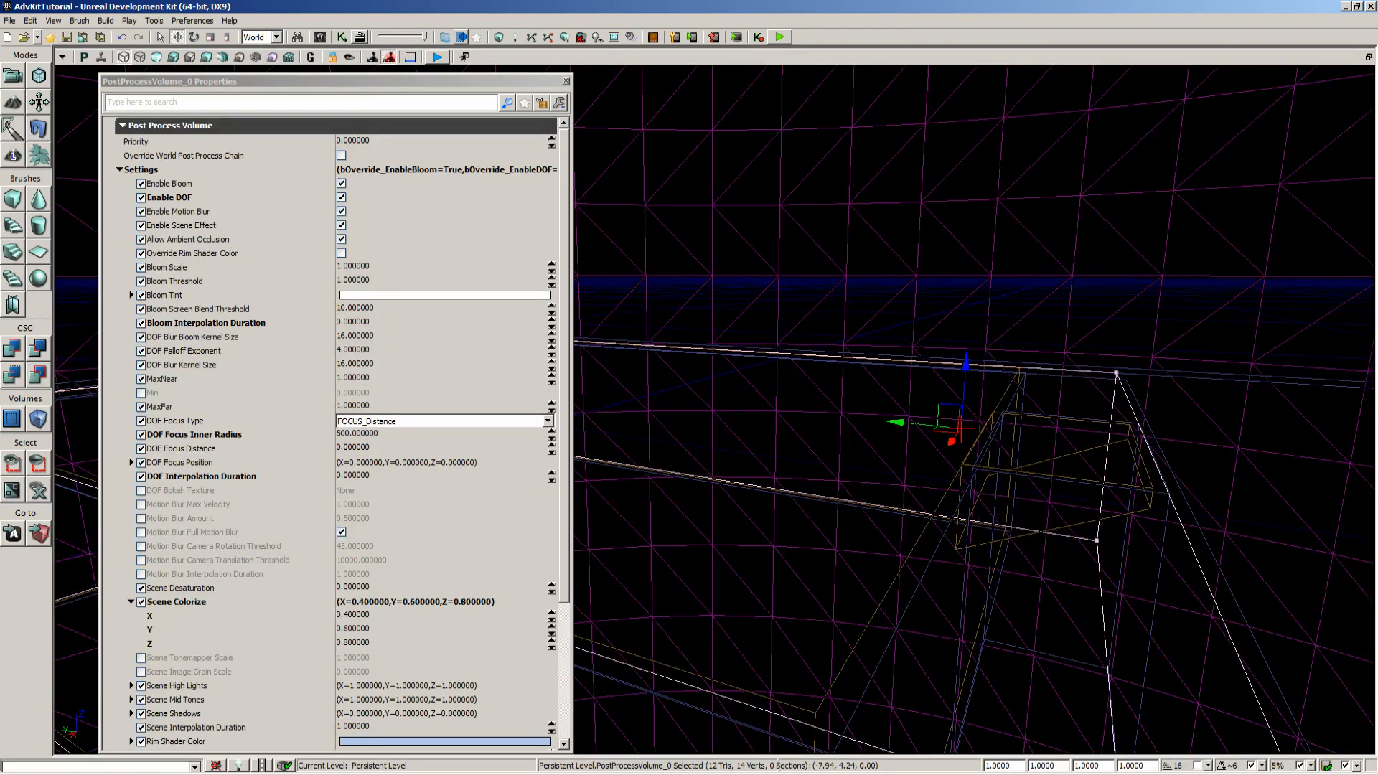
{"action": "left_click", "coordinate": [1119, 561]}
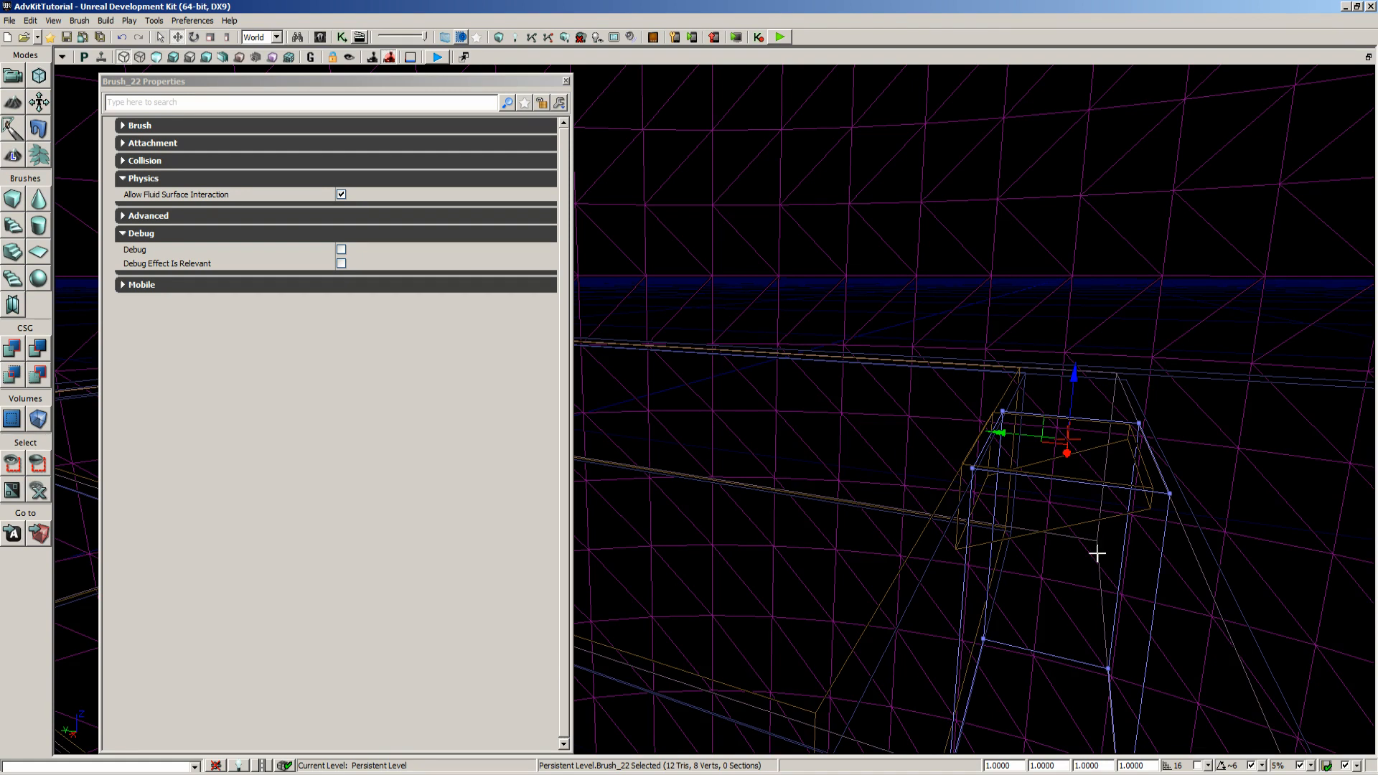
{"action": "left_click", "coordinate": [1193, 516]}
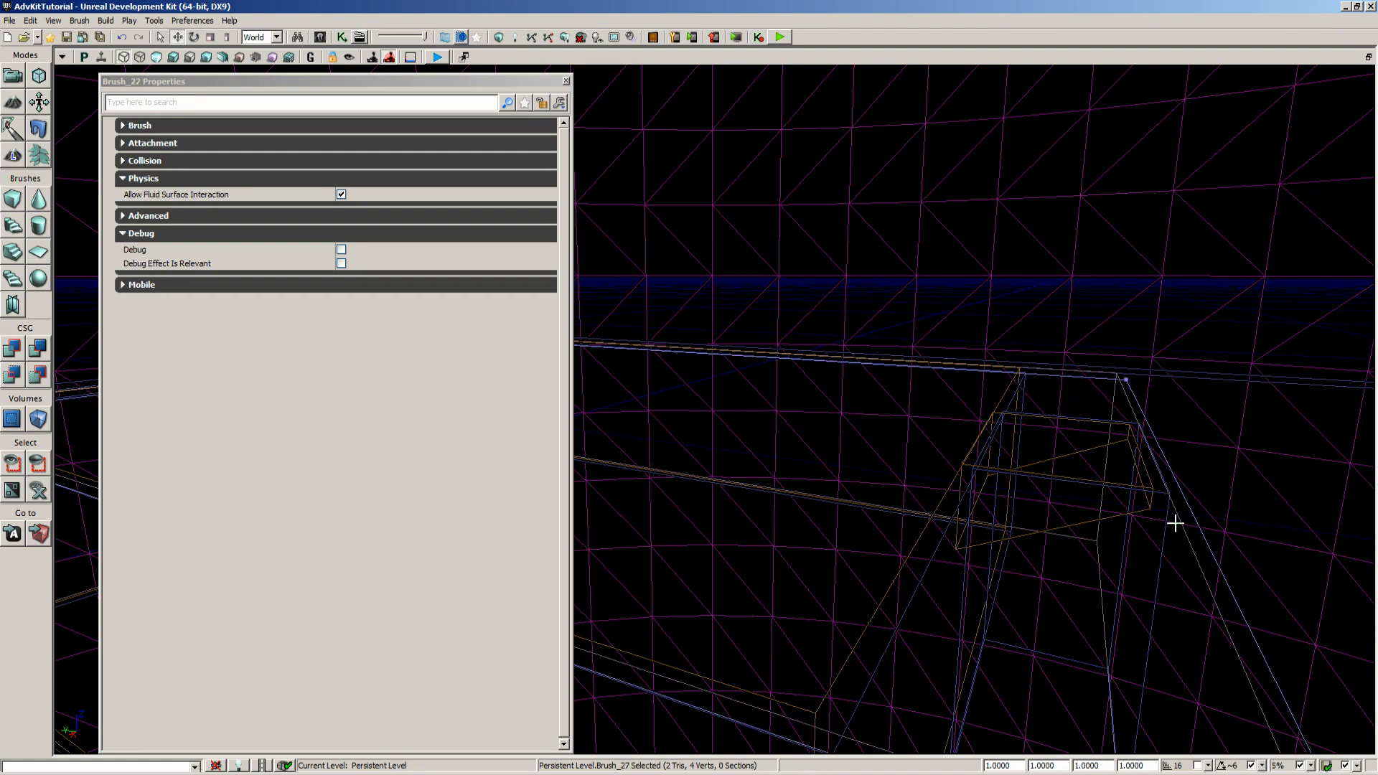
{"action": "left_click", "coordinate": [1178, 523]}
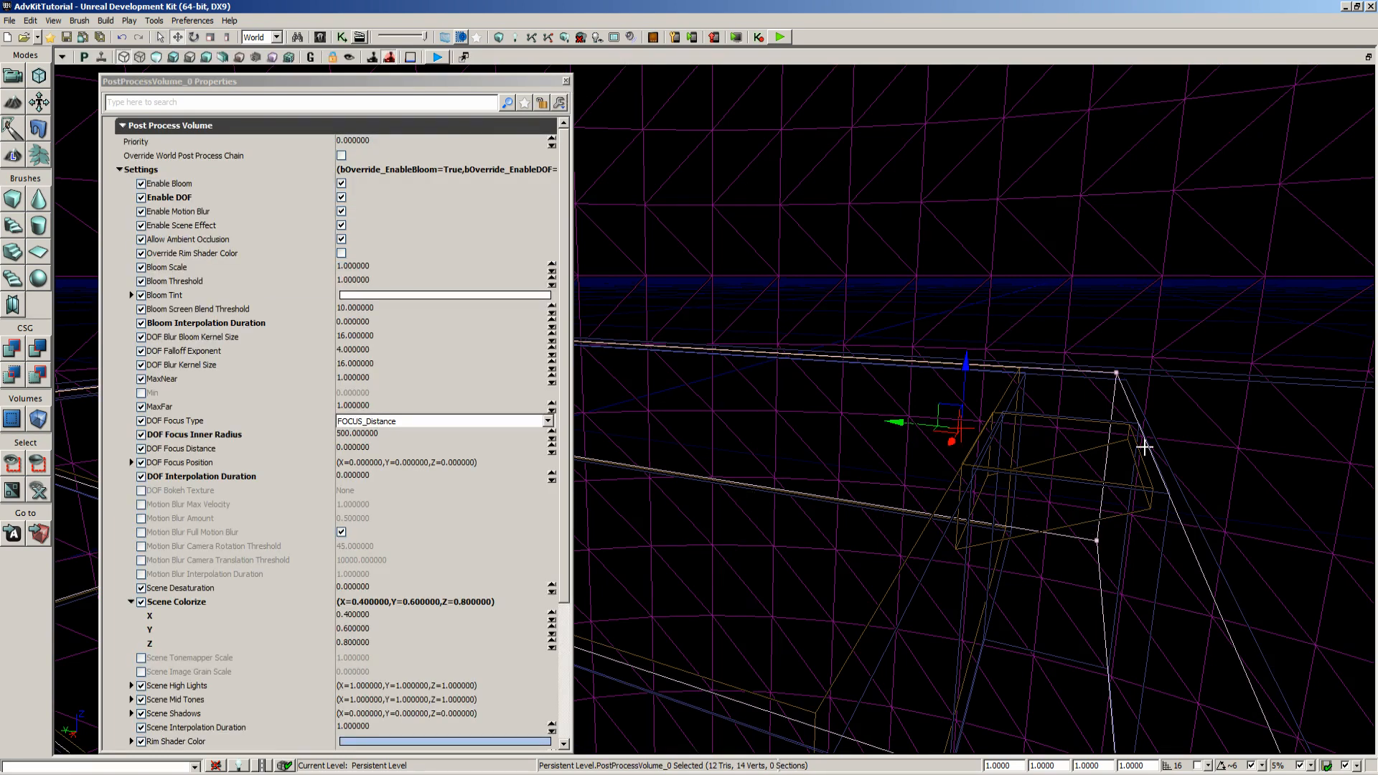
{"action": "left_click_drag", "start_coordinate": [1179, 532], "coordinate": [1238, 553]}
{"action": "left_click_drag", "start_coordinate": [786, 552], "coordinate": [811, 573]}
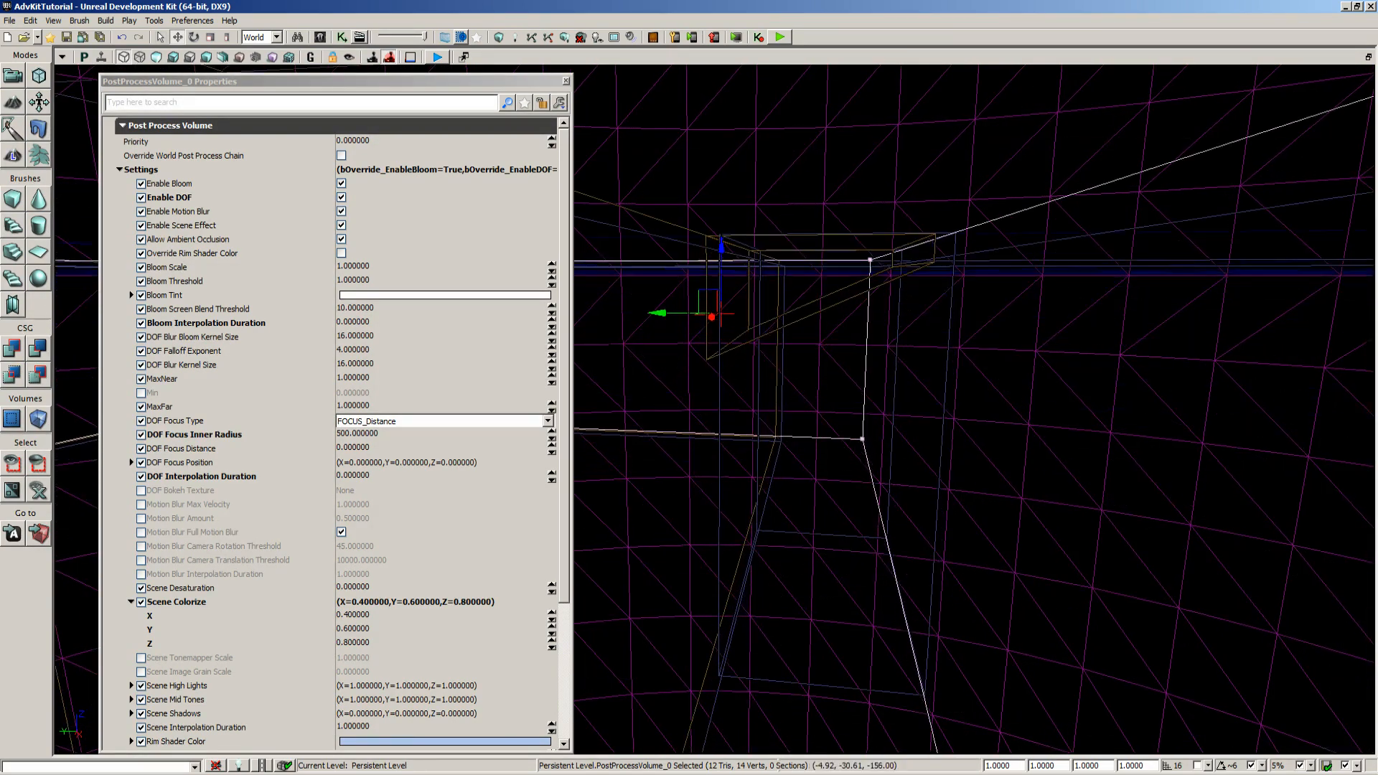
- Close the post process volume's properties and switch the viewport to unlit shading
{"action": "left_click", "coordinate": [567, 82]}
{"action": "left_click_drag", "start_coordinate": [588, 470], "coordinate": [588, 402]}
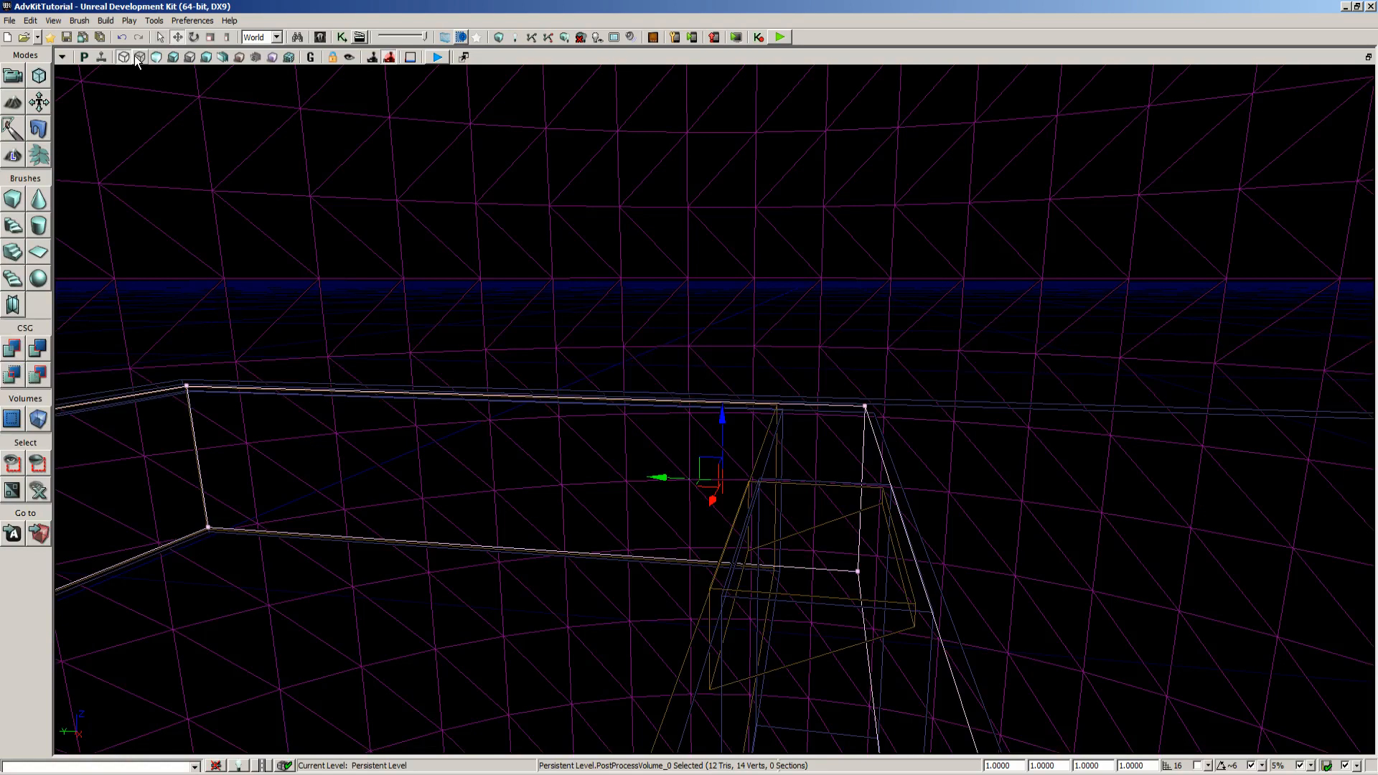
{"action": "left_click", "coordinate": [157, 57]}
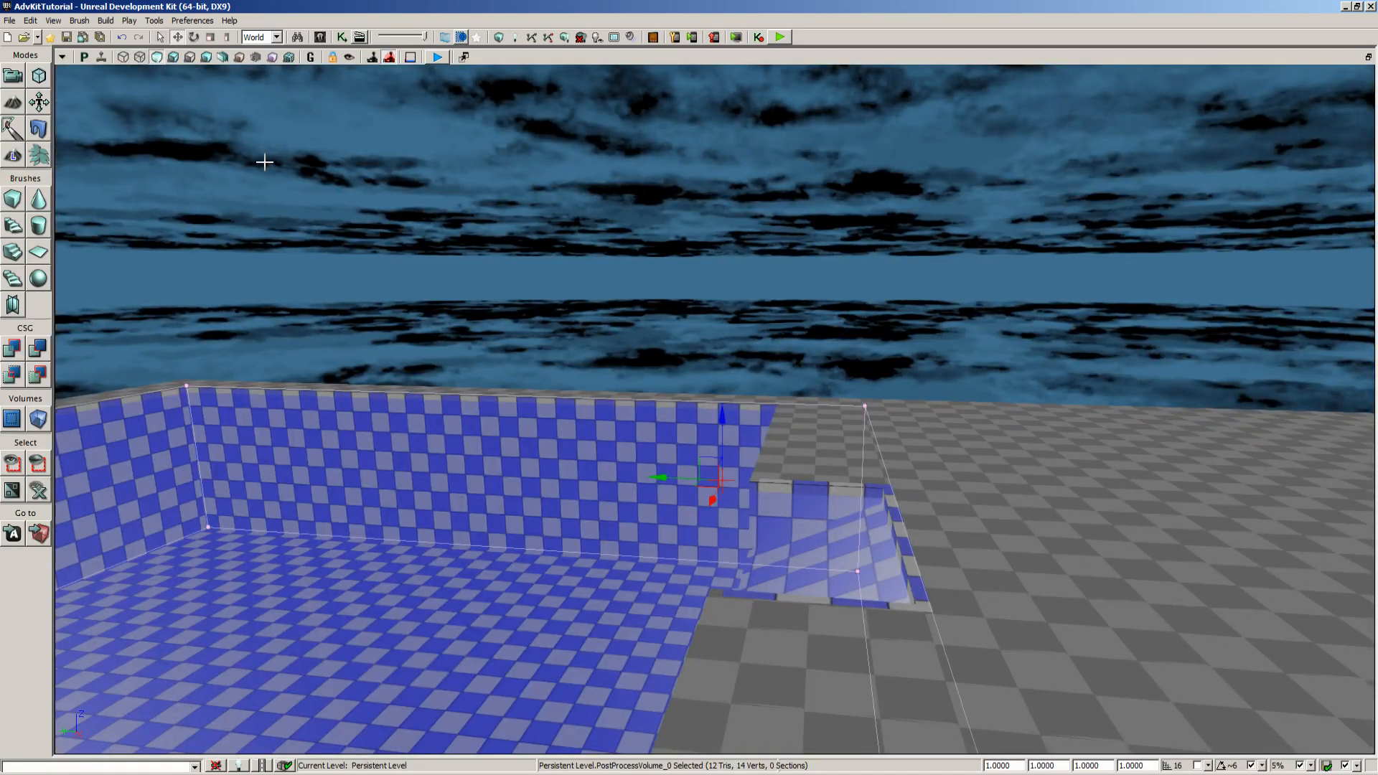
{"action": "right_click", "coordinate": [894, 480]}
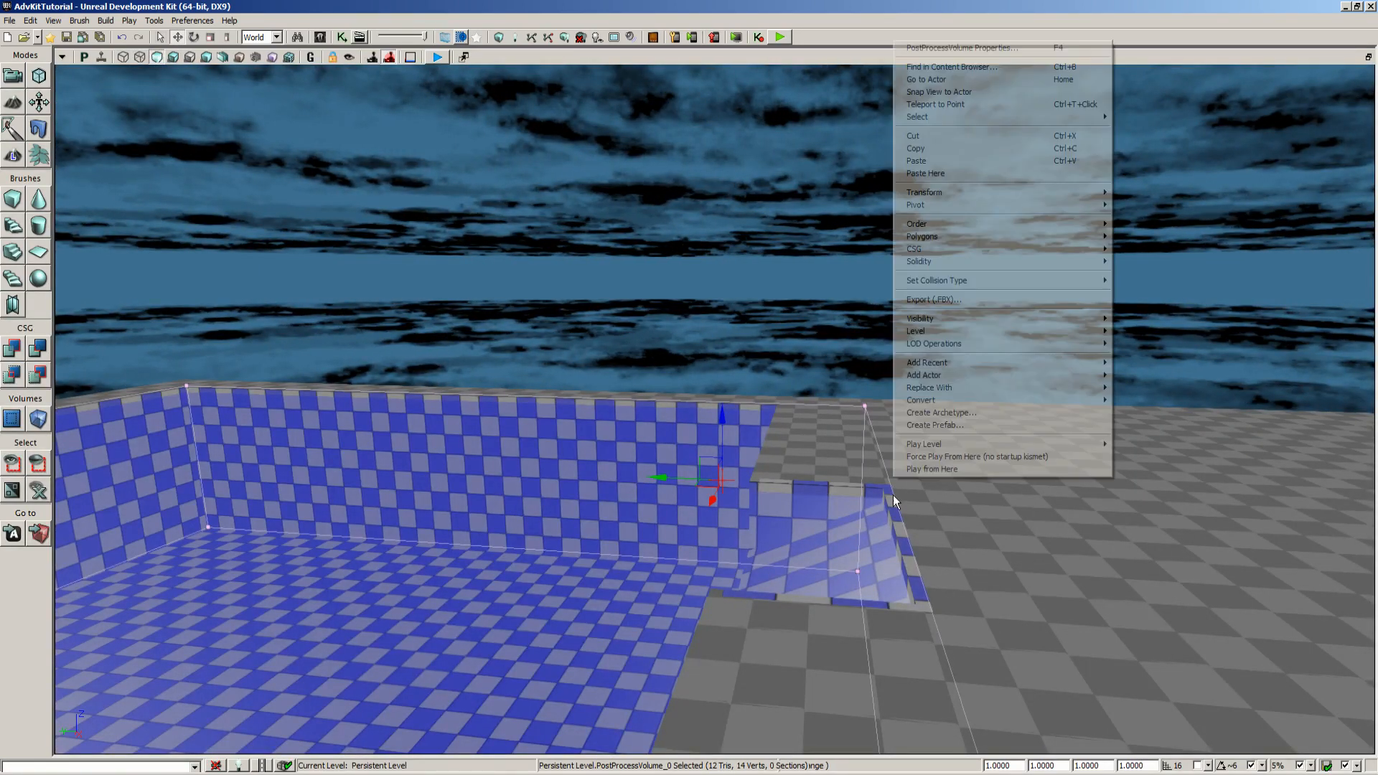
{"action": "mouse_move", "coordinate": [955, 318]}
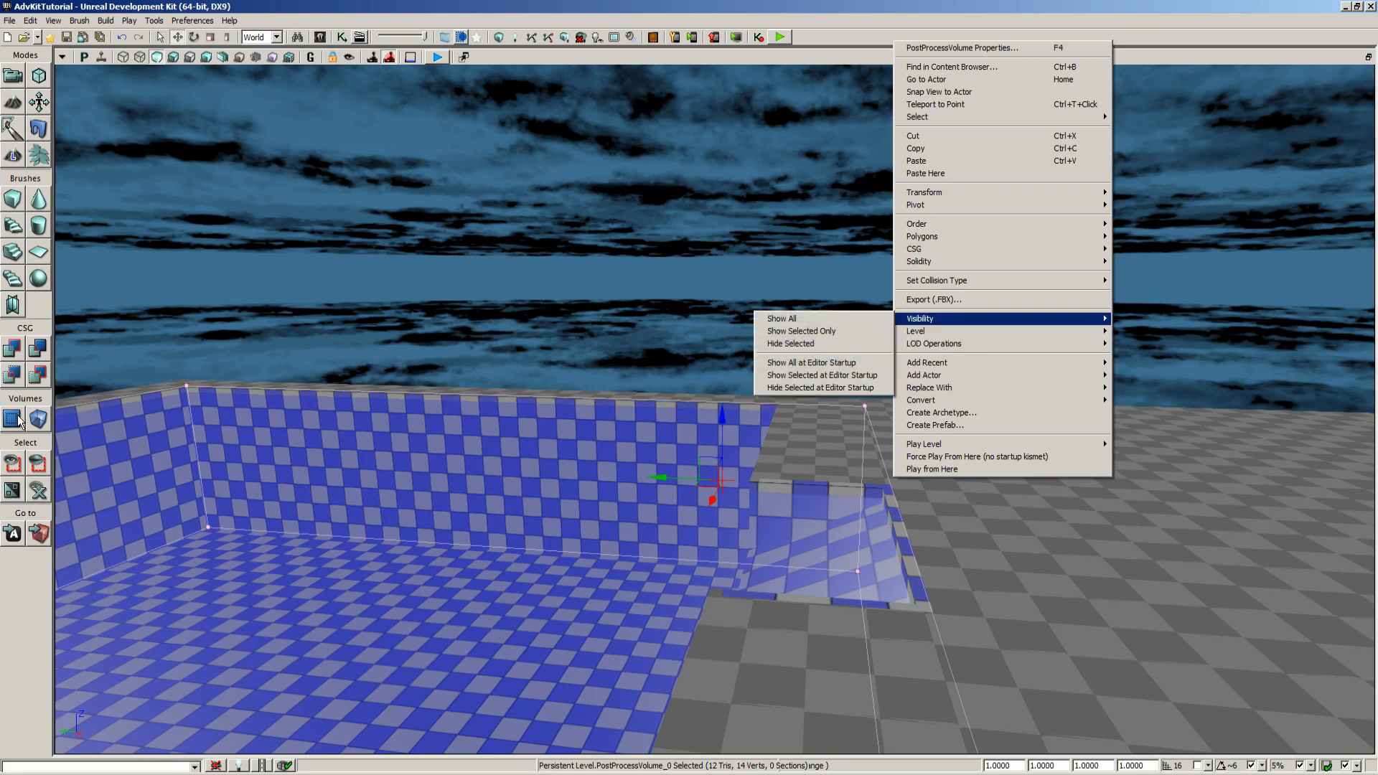
{"action": "left_click", "coordinate": [571, 298]}
- Select the builder brush beside the stone wall and show AdvKitWaterVolume among the volume types that can be added from it
{"action": "right_click_drag", "start_coordinate": [569, 308], "coordinate": [657, 371]}
{"action": "left_click_drag", "start_coordinate": [658, 372], "coordinate": [639, 251]}
{"action": "left_click_drag", "start_coordinate": [574, 632], "coordinate": [674, 529]}
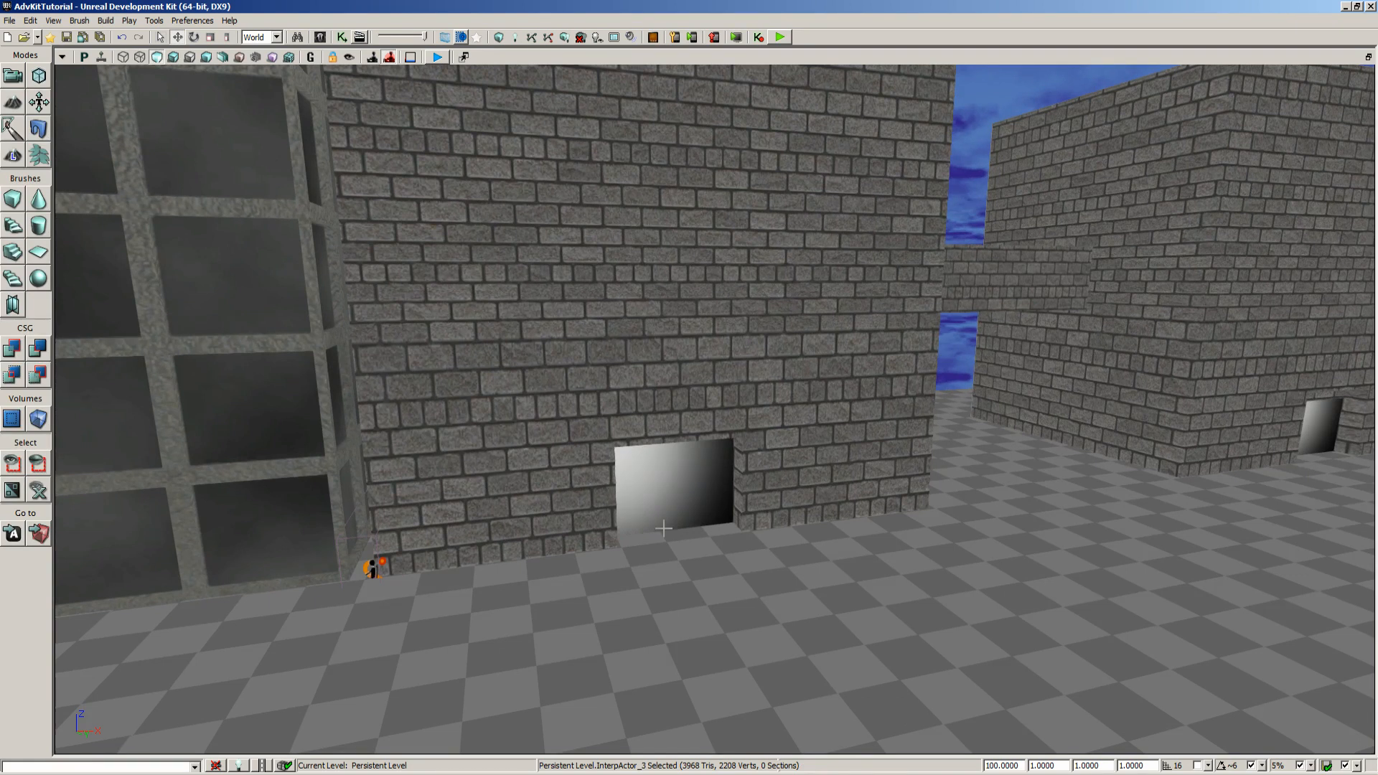
{"action": "left_click", "coordinate": [357, 538]}
{"action": "right_click", "coordinate": [357, 538]}
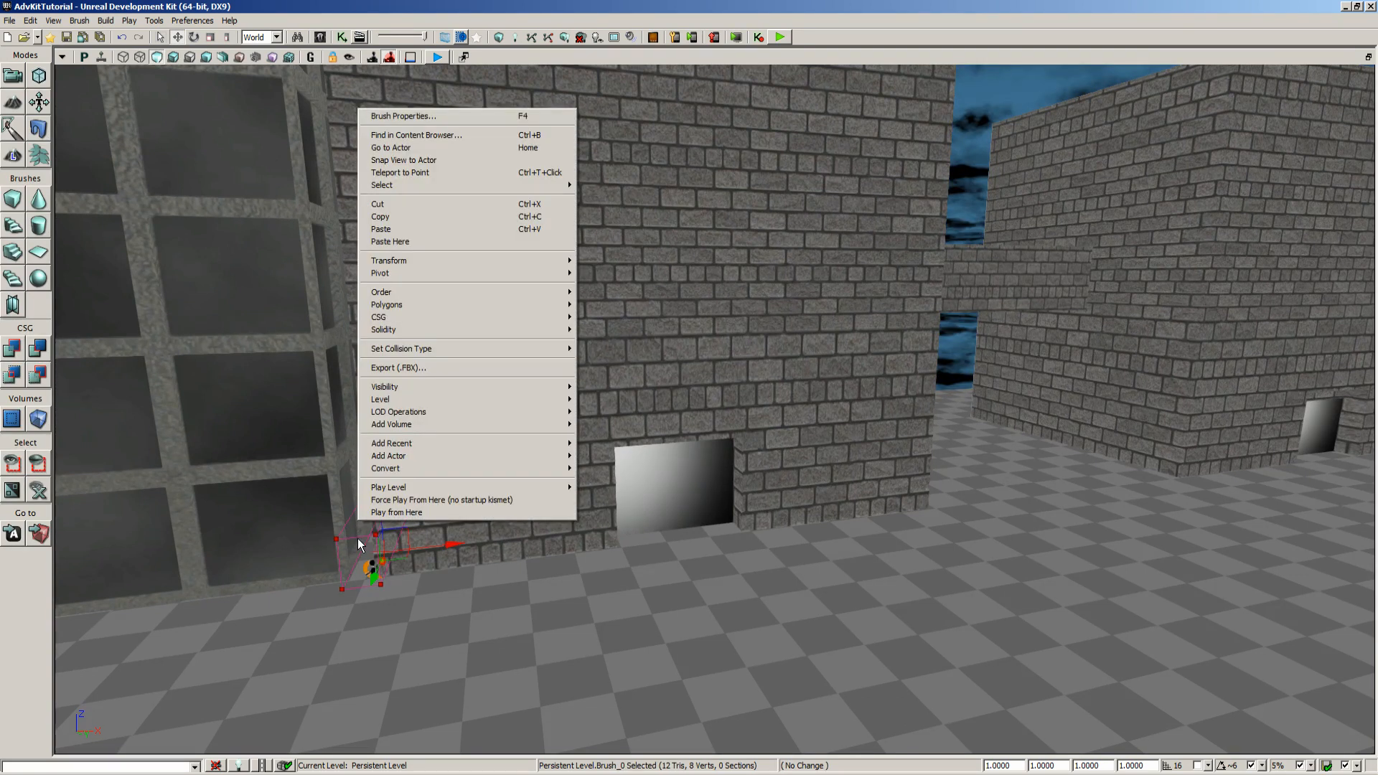
{"action": "mouse_move", "coordinate": [441, 427]}
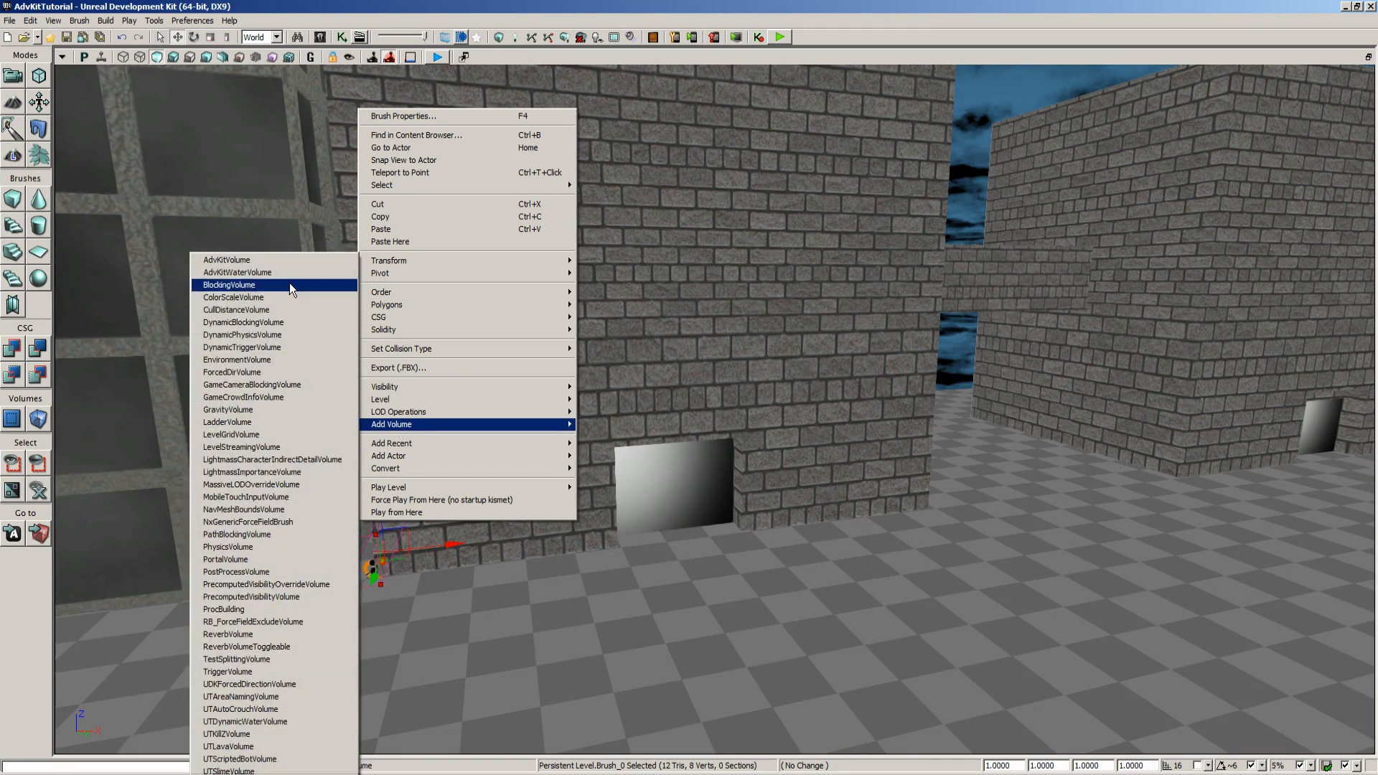
{"action": "left_click", "coordinate": [264, 272]}
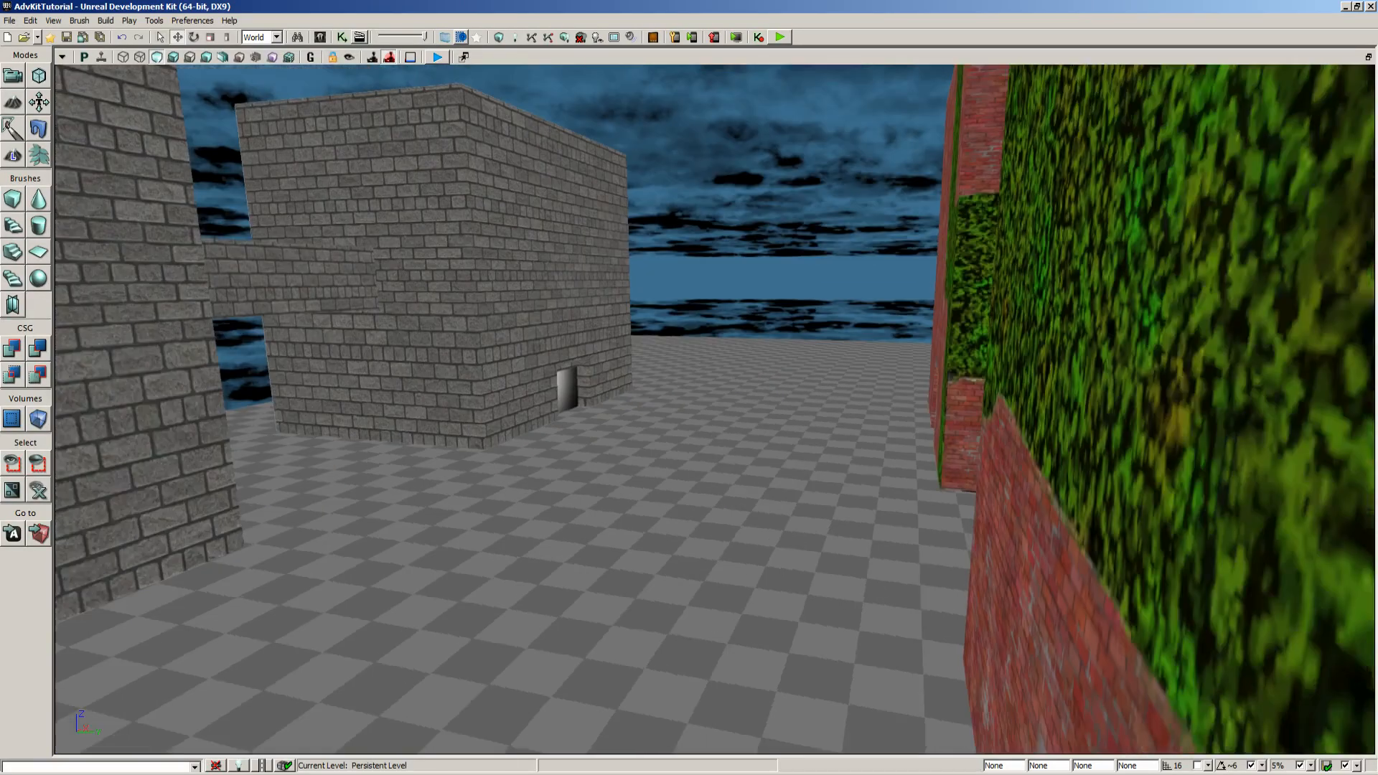
- Examine the blue checkered pool from above, and look across the floor towards the ice rink and the ladder tower
{"action": "left_click_drag", "start_coordinate": [715, 409], "coordinate": [976, 252]}
{"action": "left_click_drag", "start_coordinate": [770, 516], "coordinate": [732, 466]}
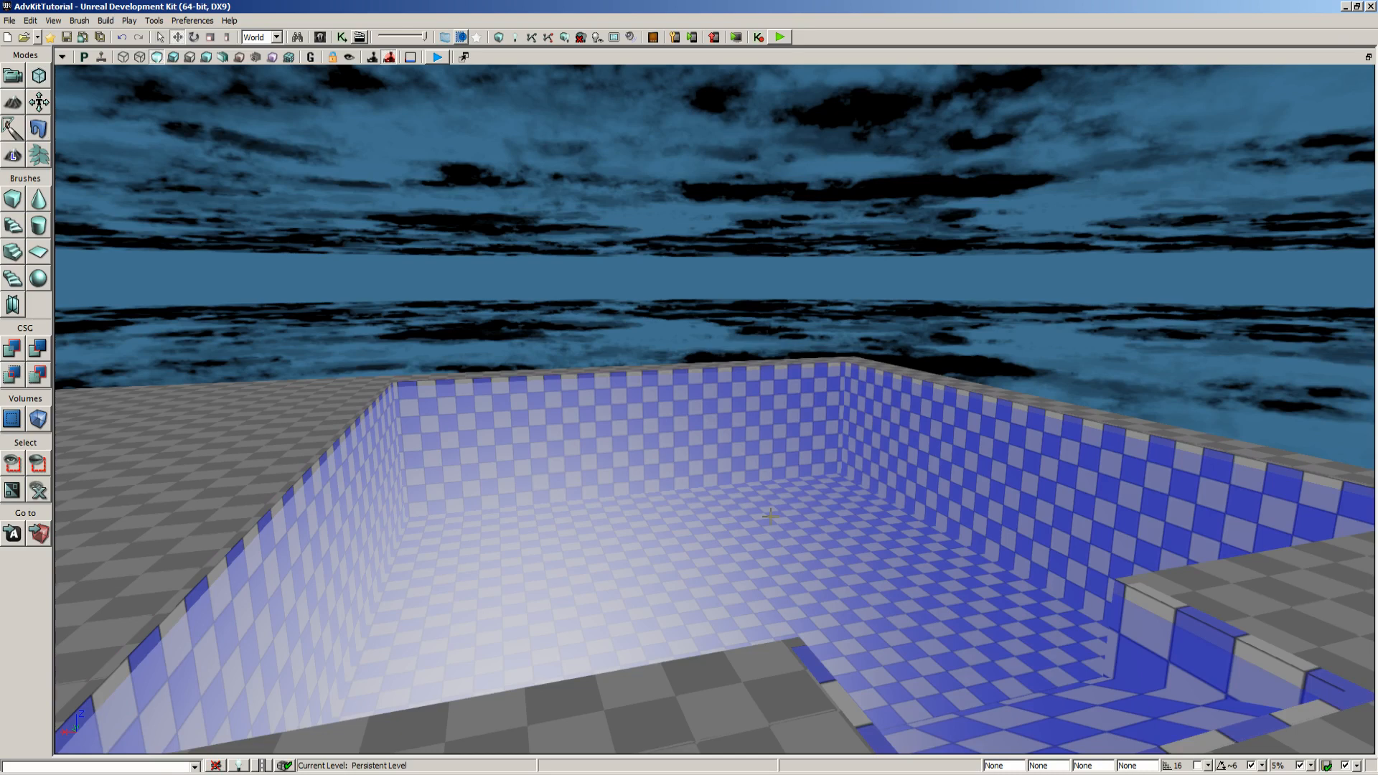
{"action": "right_click_drag", "start_coordinate": [867, 486], "coordinate": [789, 560]}
{"action": "middle_click_drag", "start_coordinate": [867, 486], "coordinate": [874, 409]}
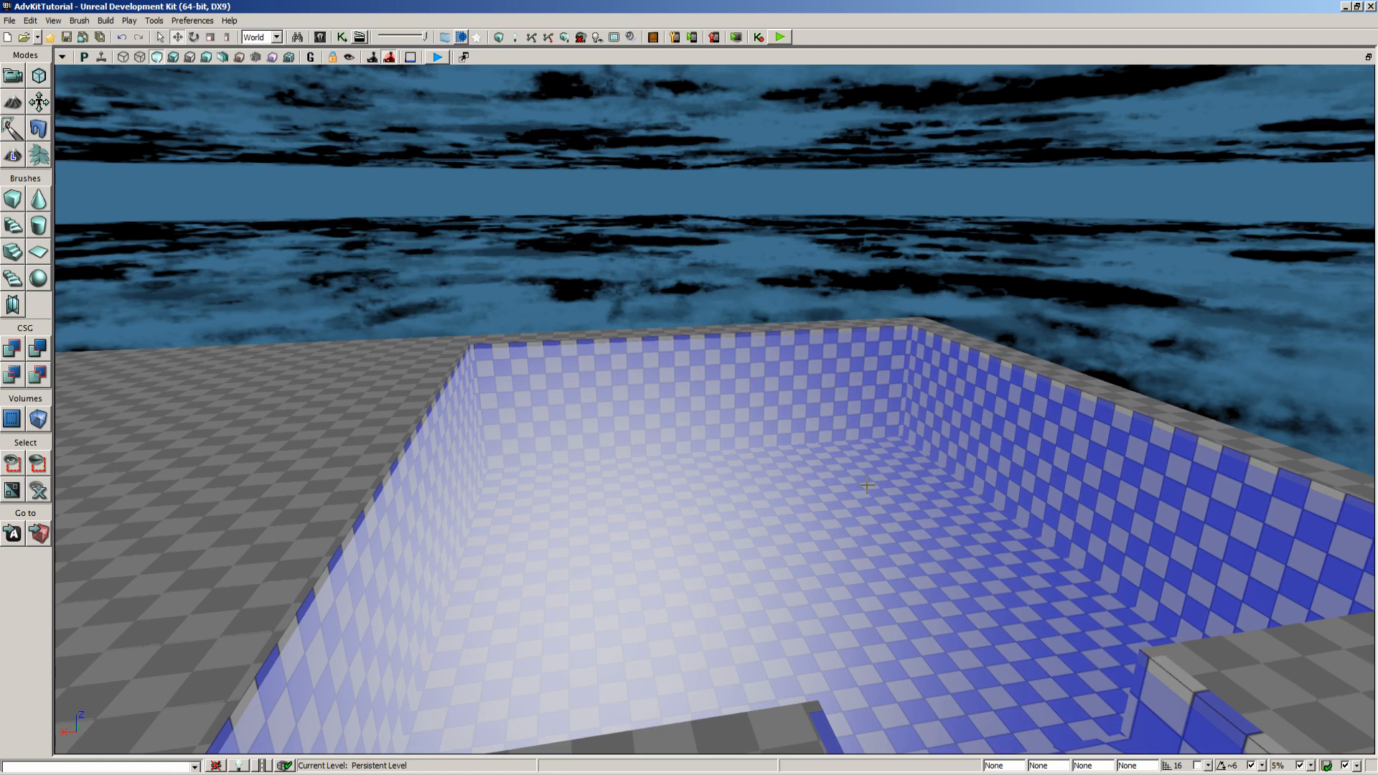
{"action": "left_click_drag", "start_coordinate": [817, 509], "coordinate": [783, 538]}
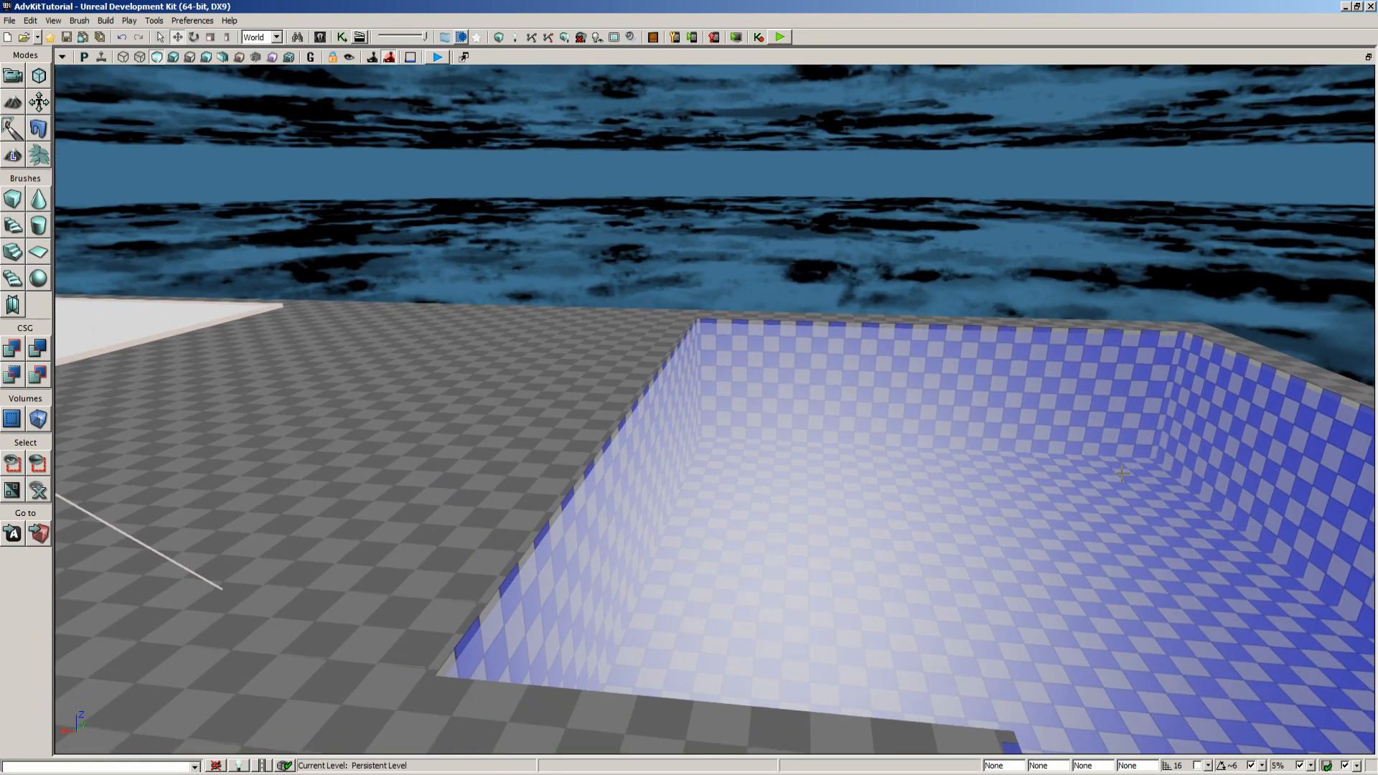
{"action": "right_click_drag", "start_coordinate": [1107, 458], "coordinate": [940, 458]}
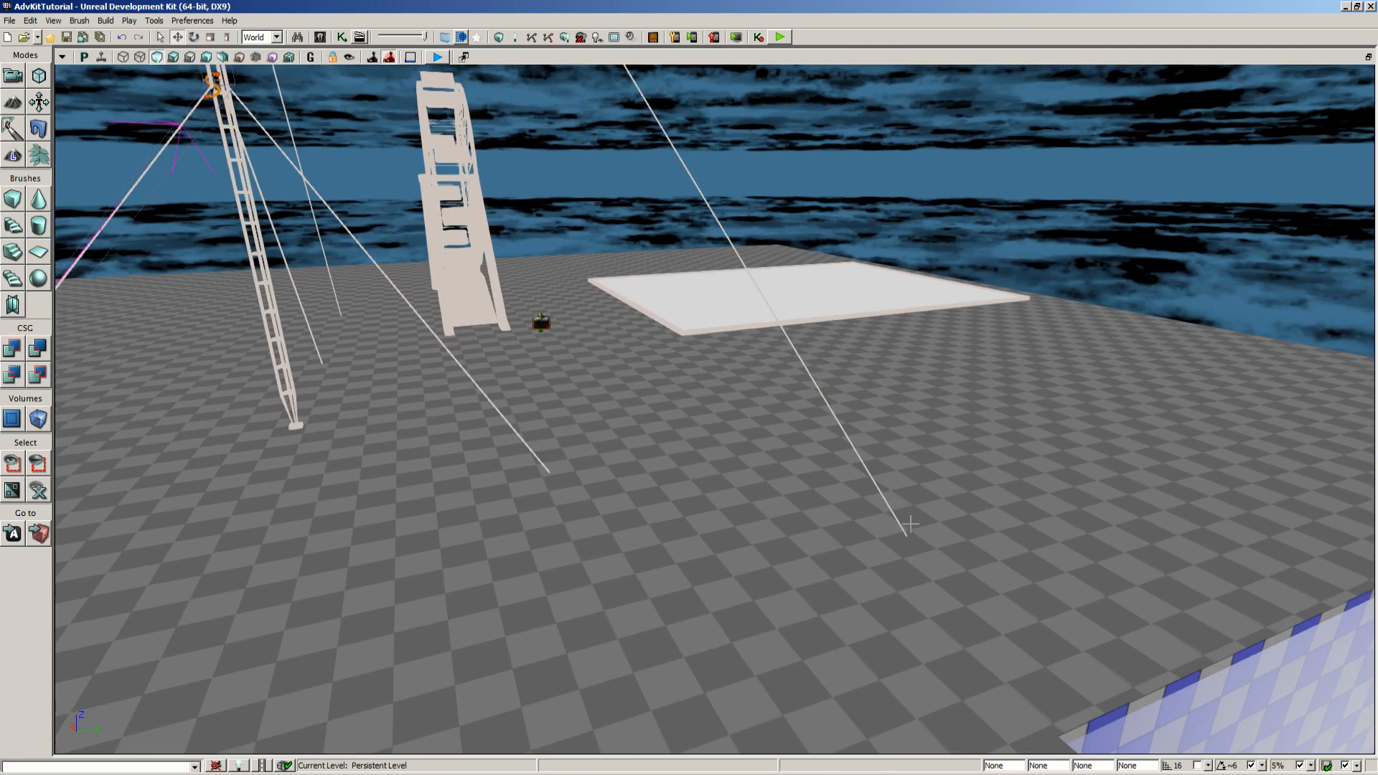
{"action": "right_click_drag", "start_coordinate": [911, 524], "coordinate": [920, 492]}
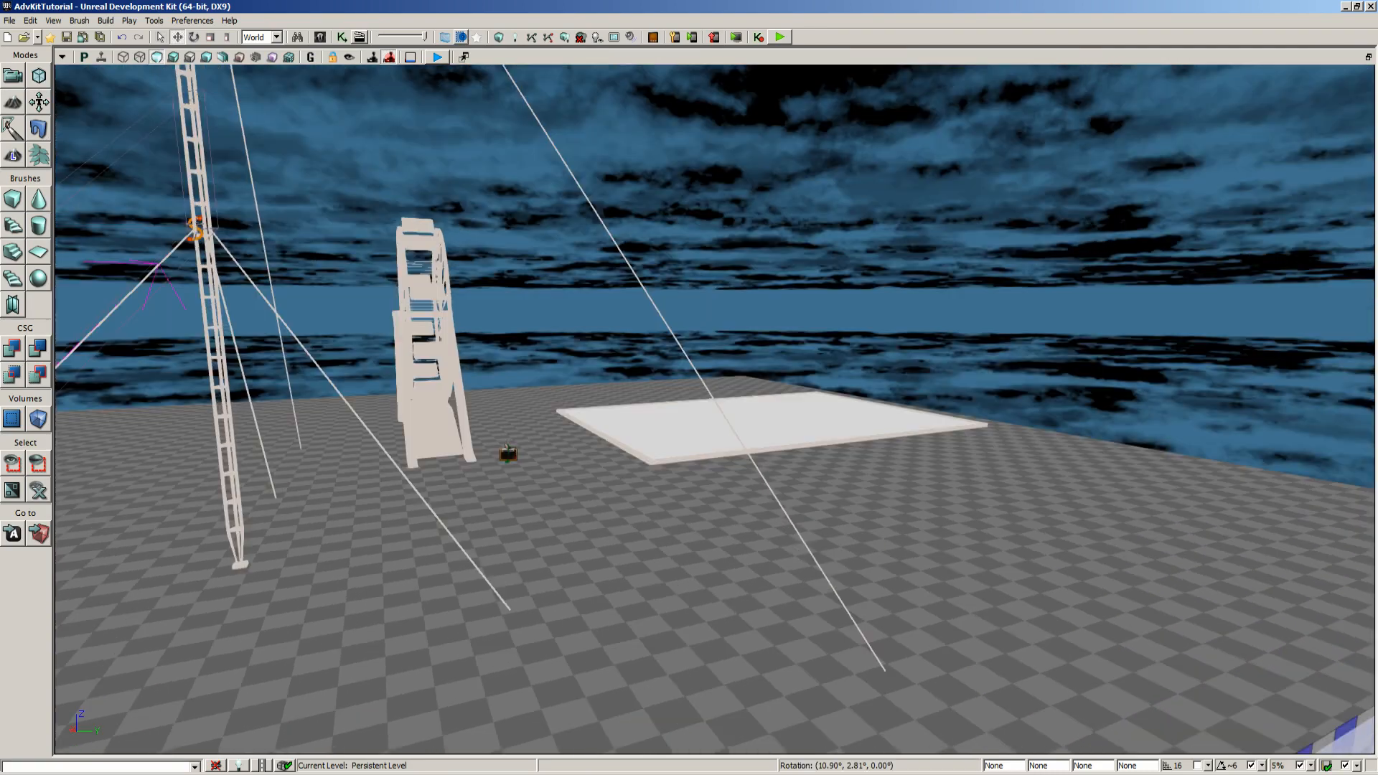
- Switch the viewport to lit shading and survey the level's brick buildings, ladder tower and Ferris wheel
{"action": "left_click", "coordinate": [175, 56]}
{"action": "right_click_drag", "start_coordinate": [604, 527], "coordinate": [797, 526]}
{"action": "left_click_drag", "start_coordinate": [797, 526], "coordinate": [402, 424]}
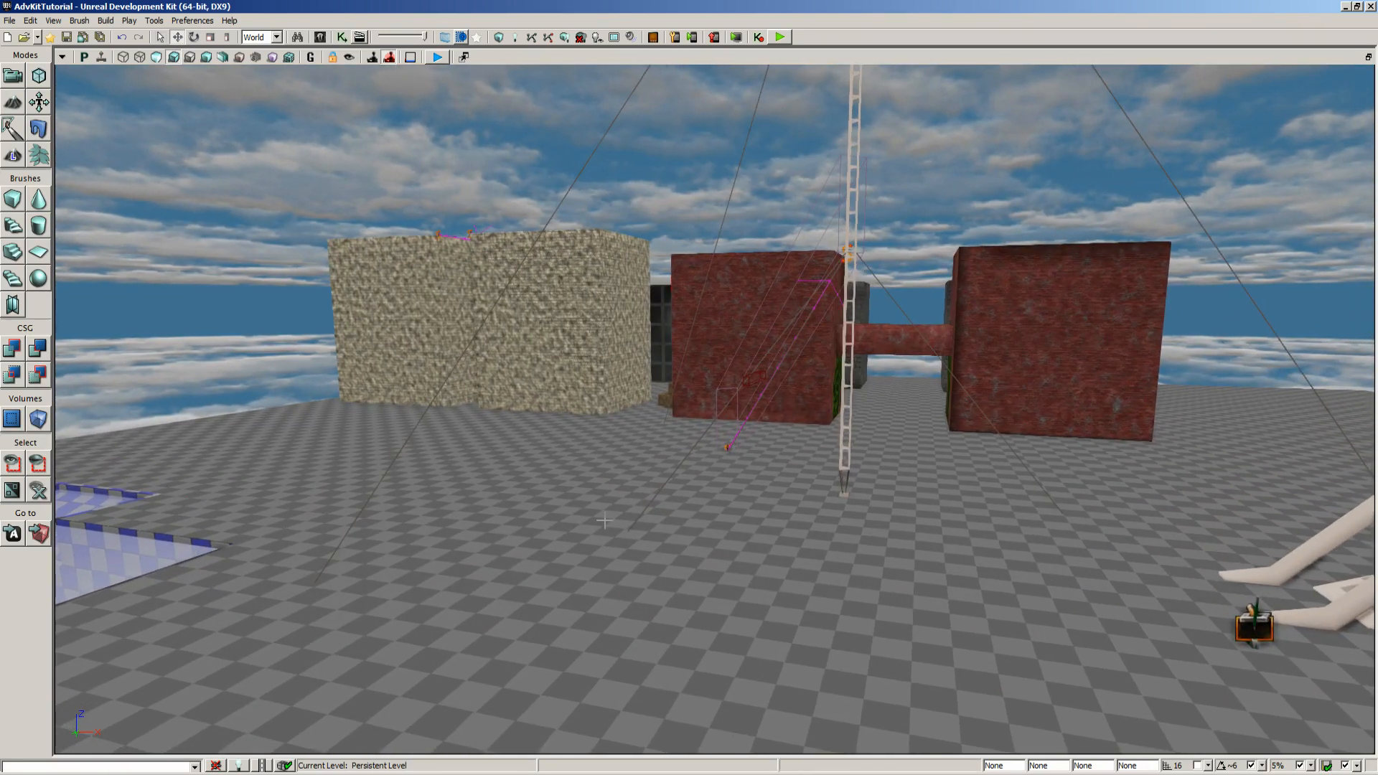
{"action": "right_click_drag", "start_coordinate": [646, 568], "coordinate": [711, 570]}
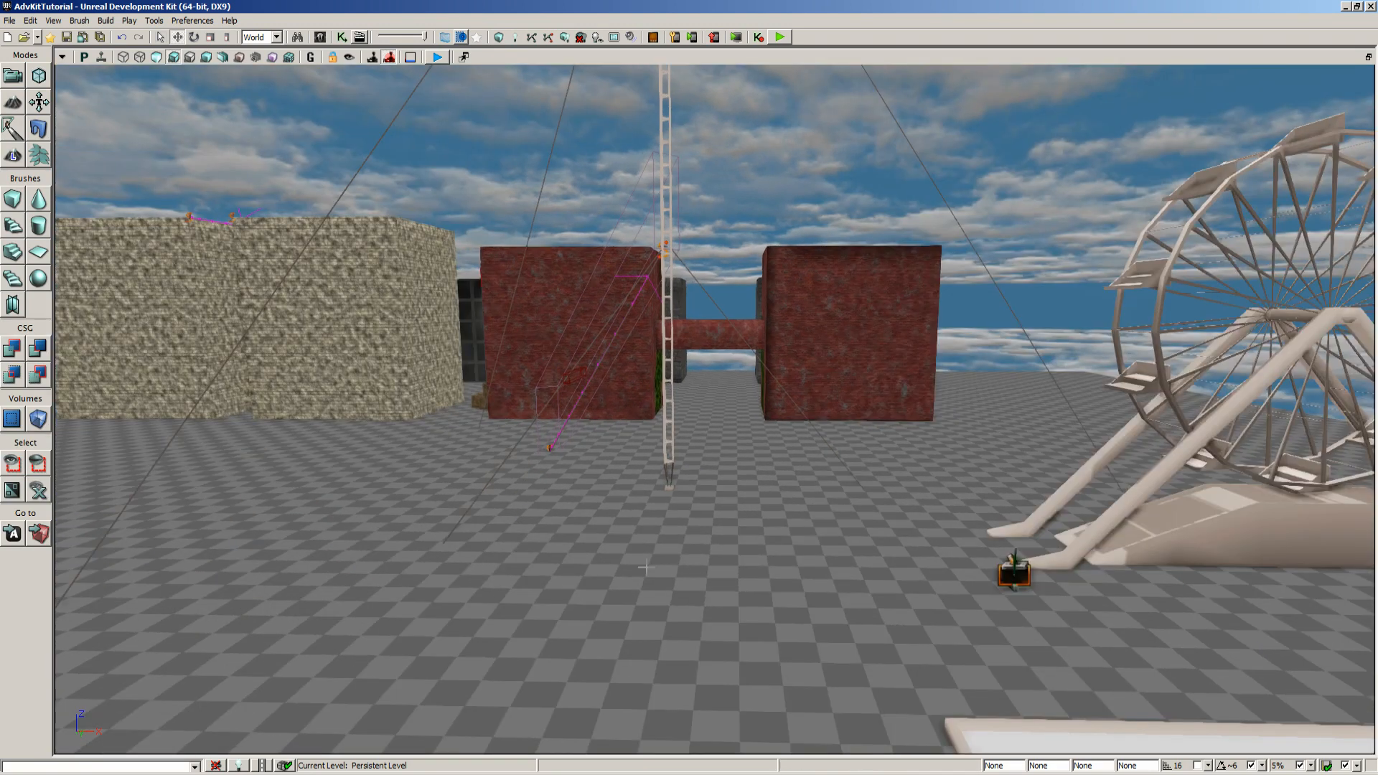